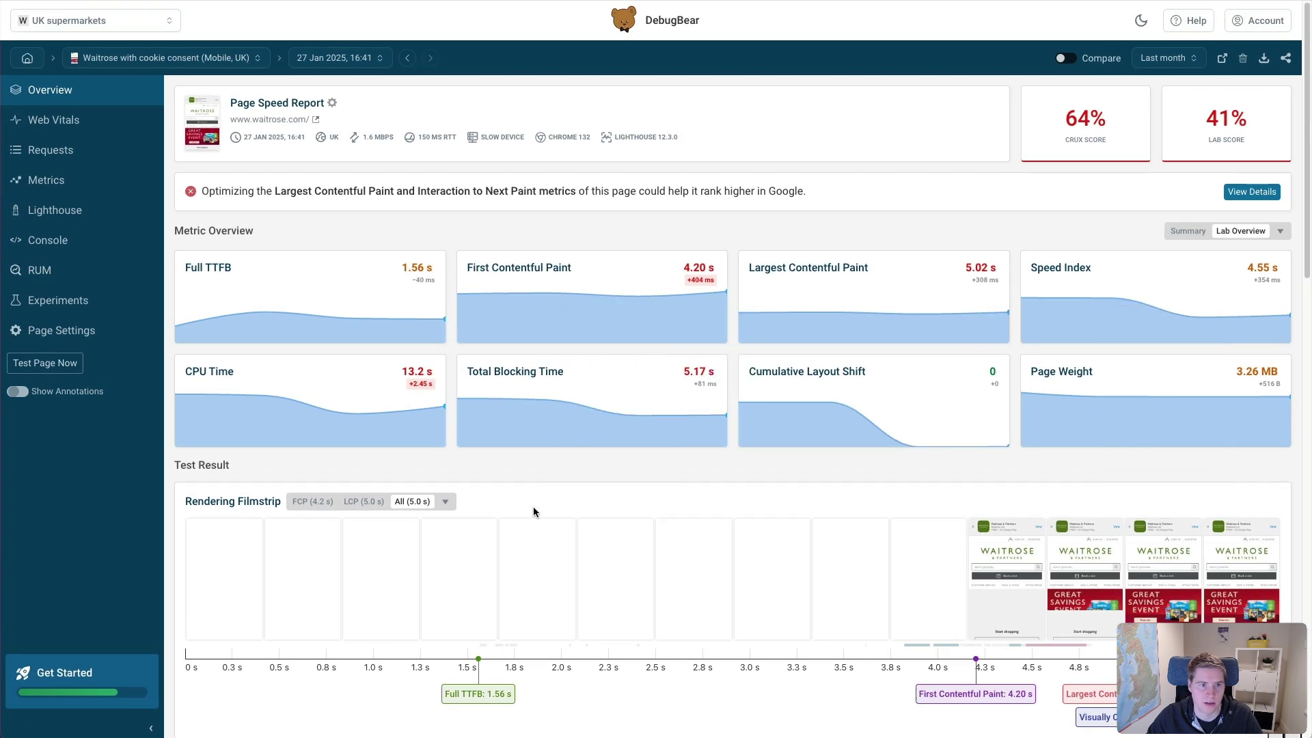
- Open the Web Vitals Largest Contentful Paint details and point out the 4.22 s request start time
left_click(55, 120)
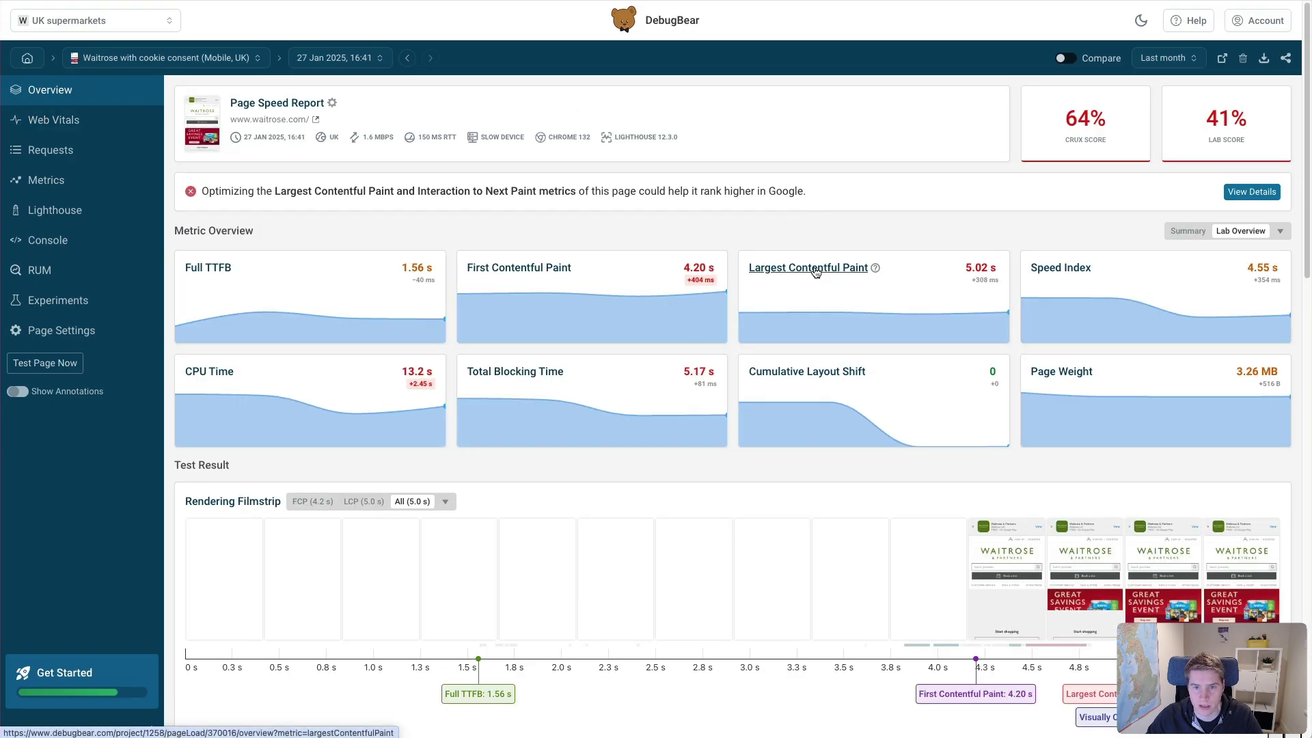
left_click(816, 270)
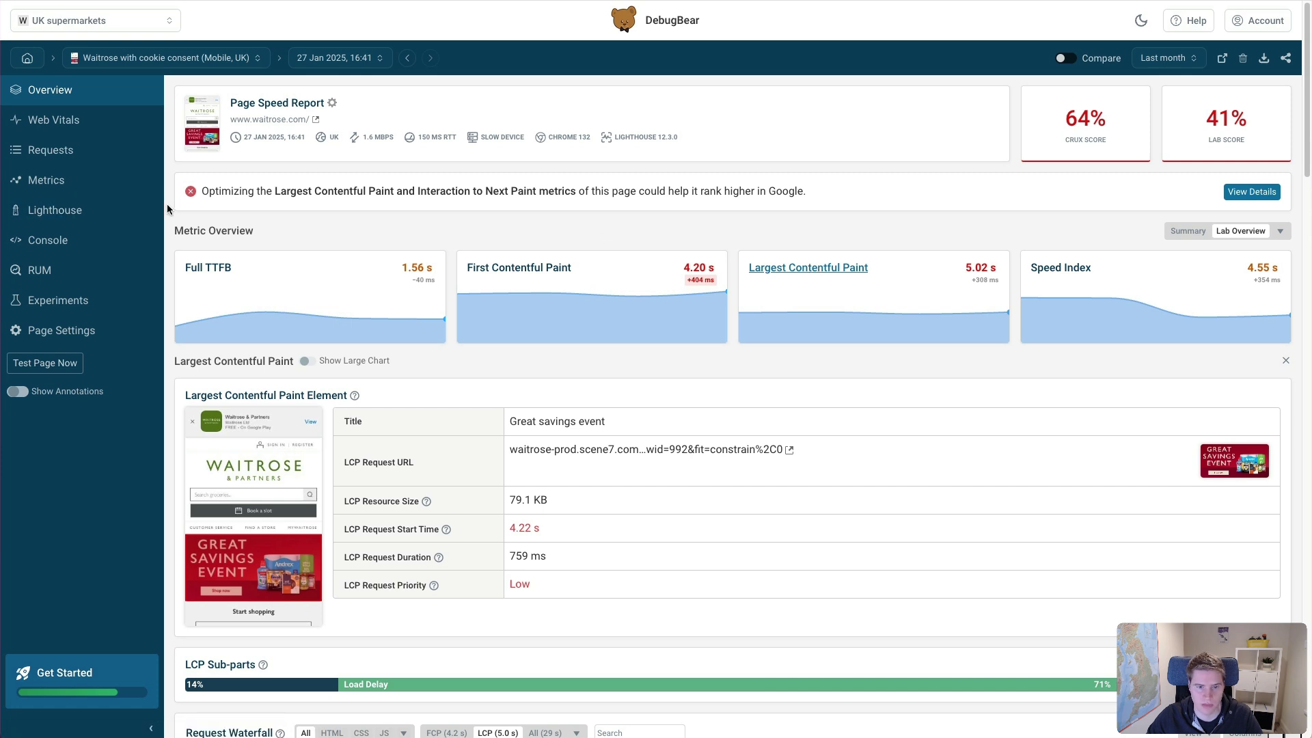
scroll(569, 342, "down", 1)
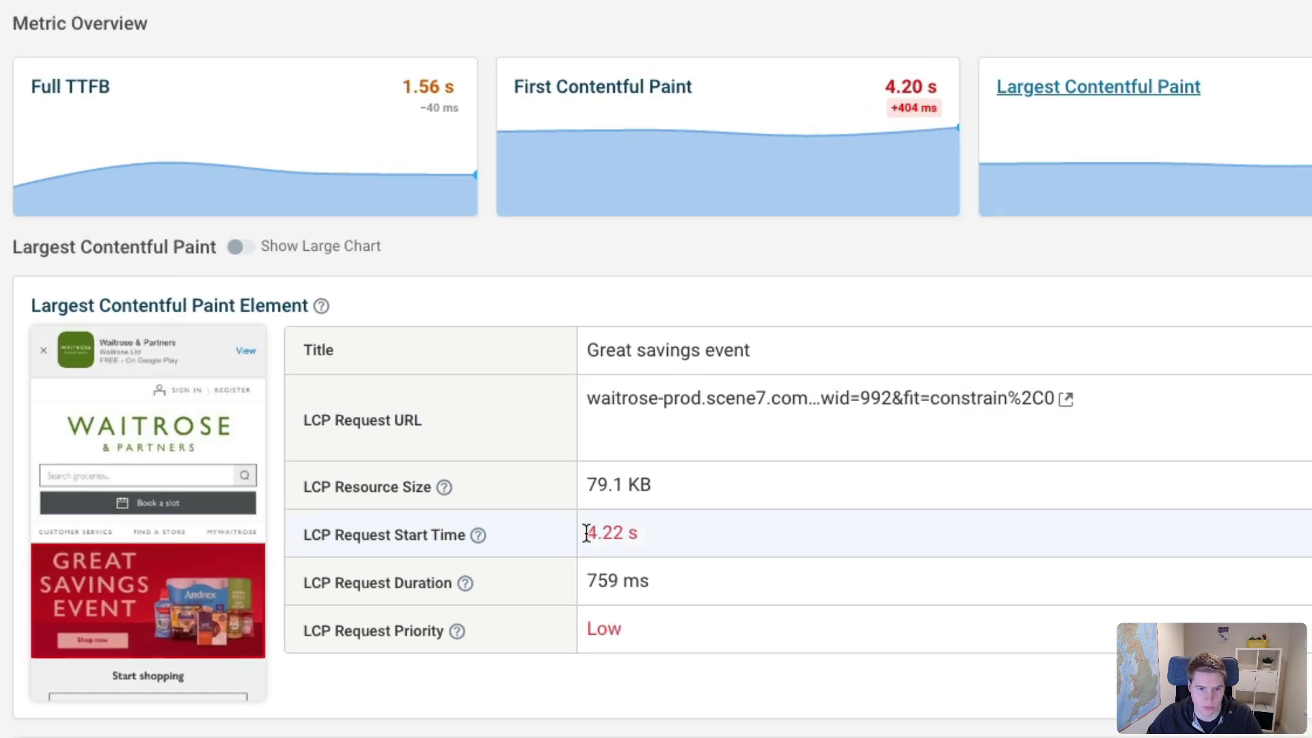
left_click_drag(588, 532, 636, 532)
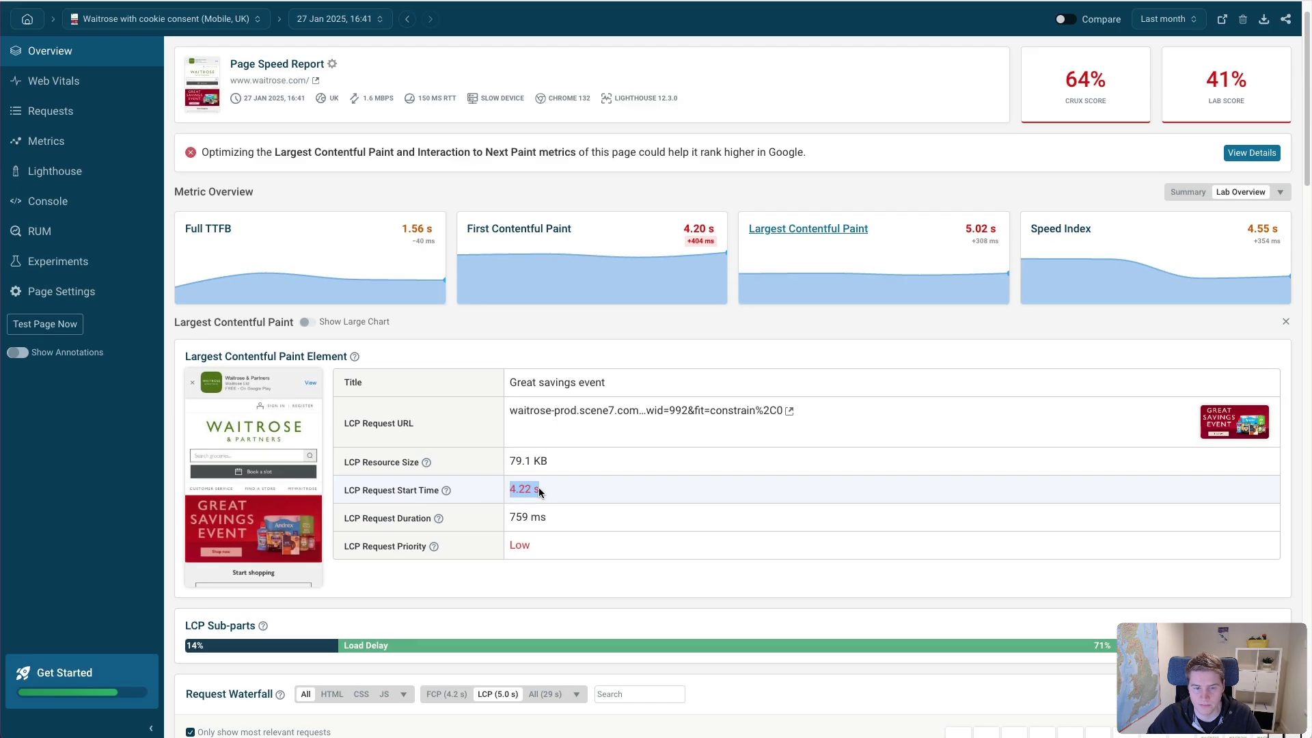
scroll(539, 492, "down", 1)
left_click(561, 472)
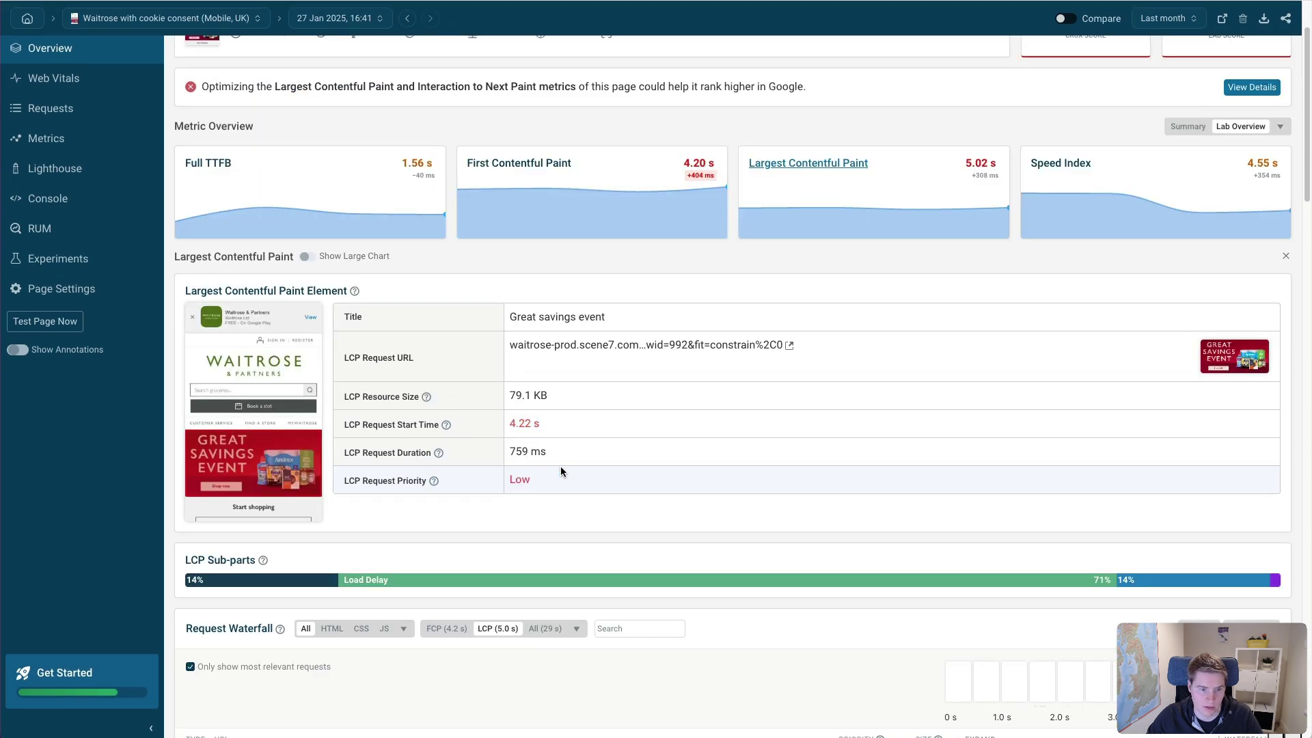
- Expand the LCP sub-parts breakdown, showing 71% load delay, and highlight the TTFB sub-part
left_click(563, 579)
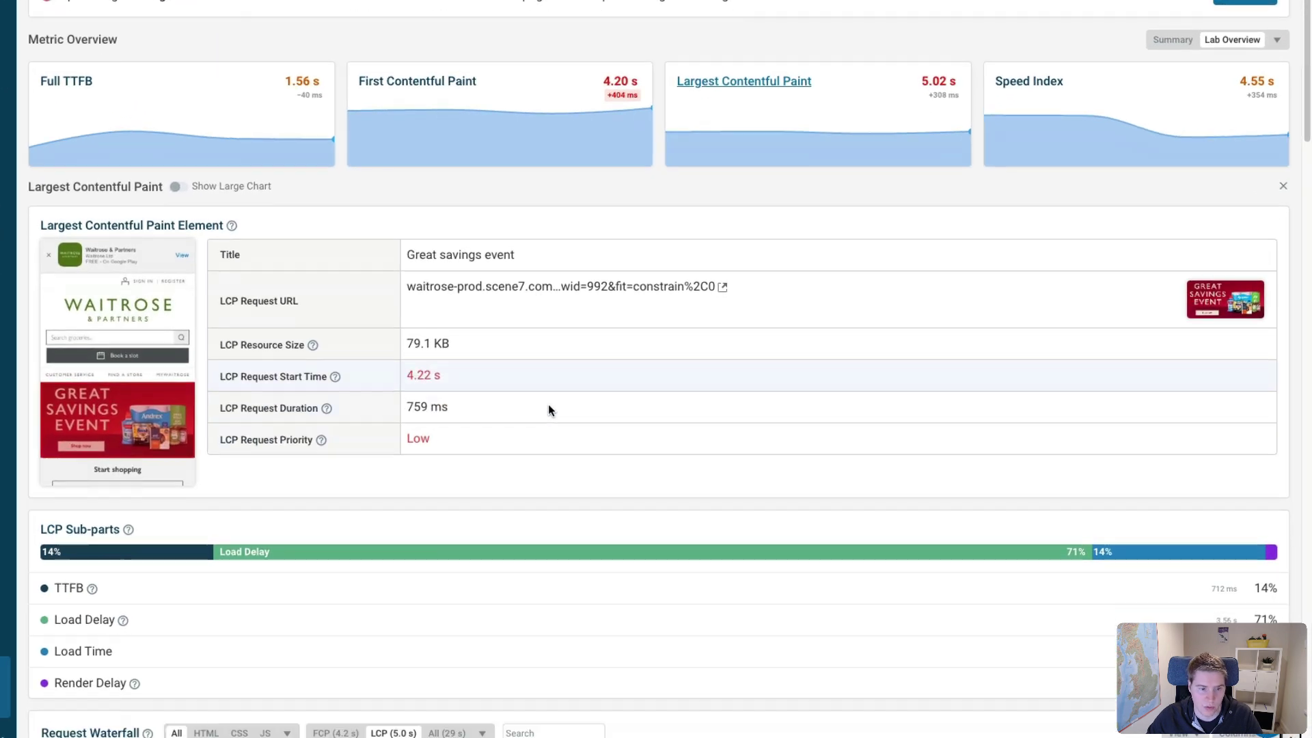
scroll(548, 404, "down", 3)
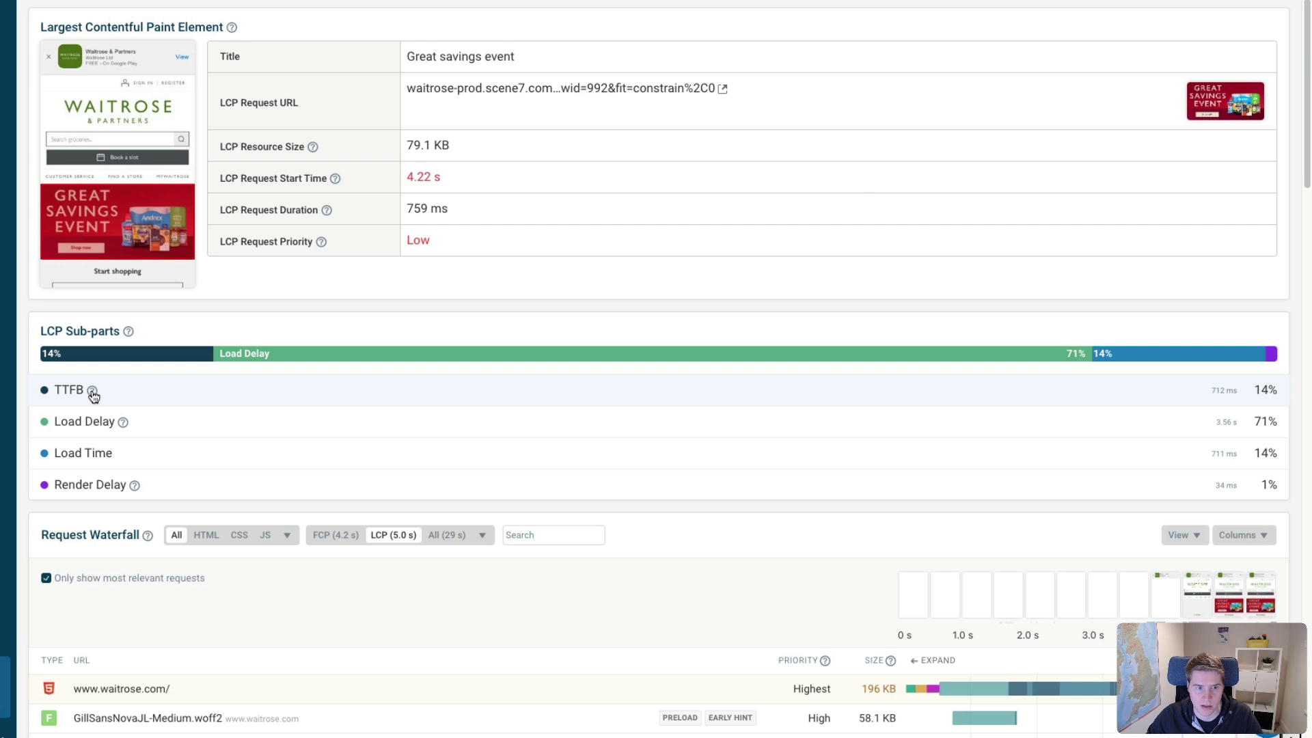
left_click_drag(55, 390, 79, 386)
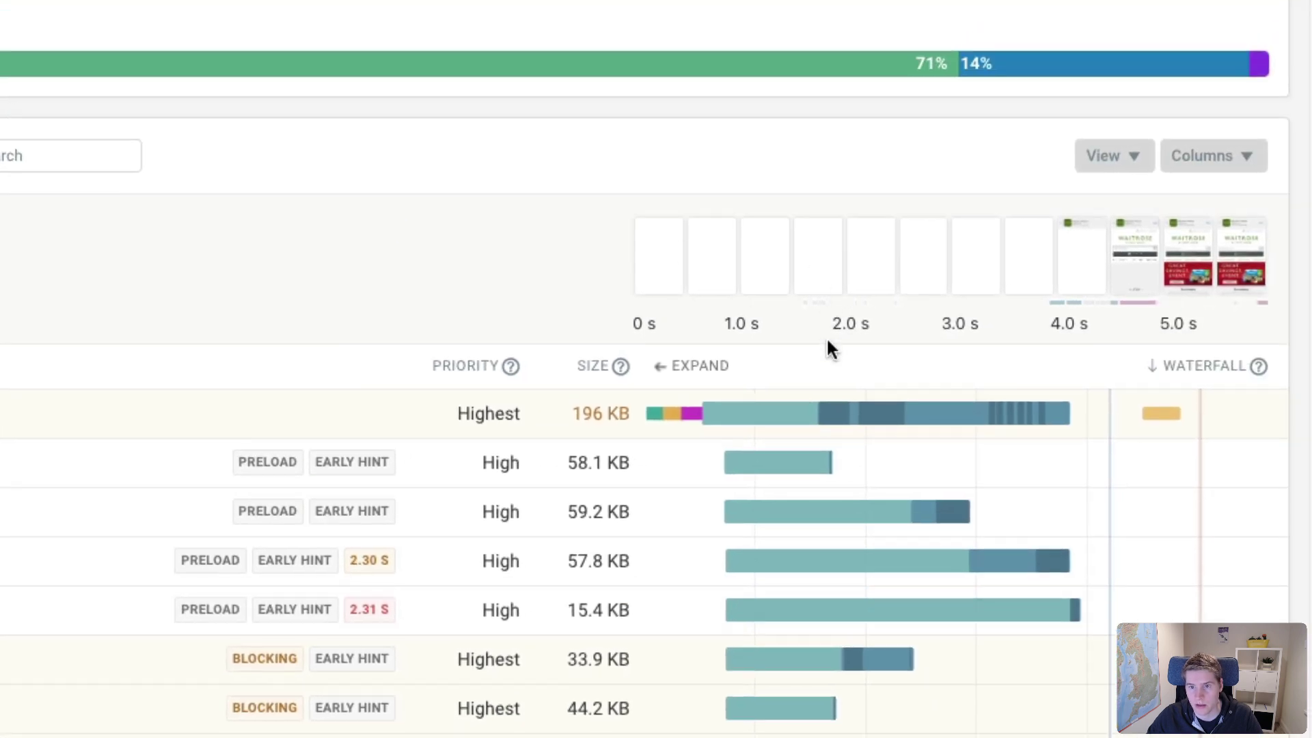
mouse_move(718, 432)
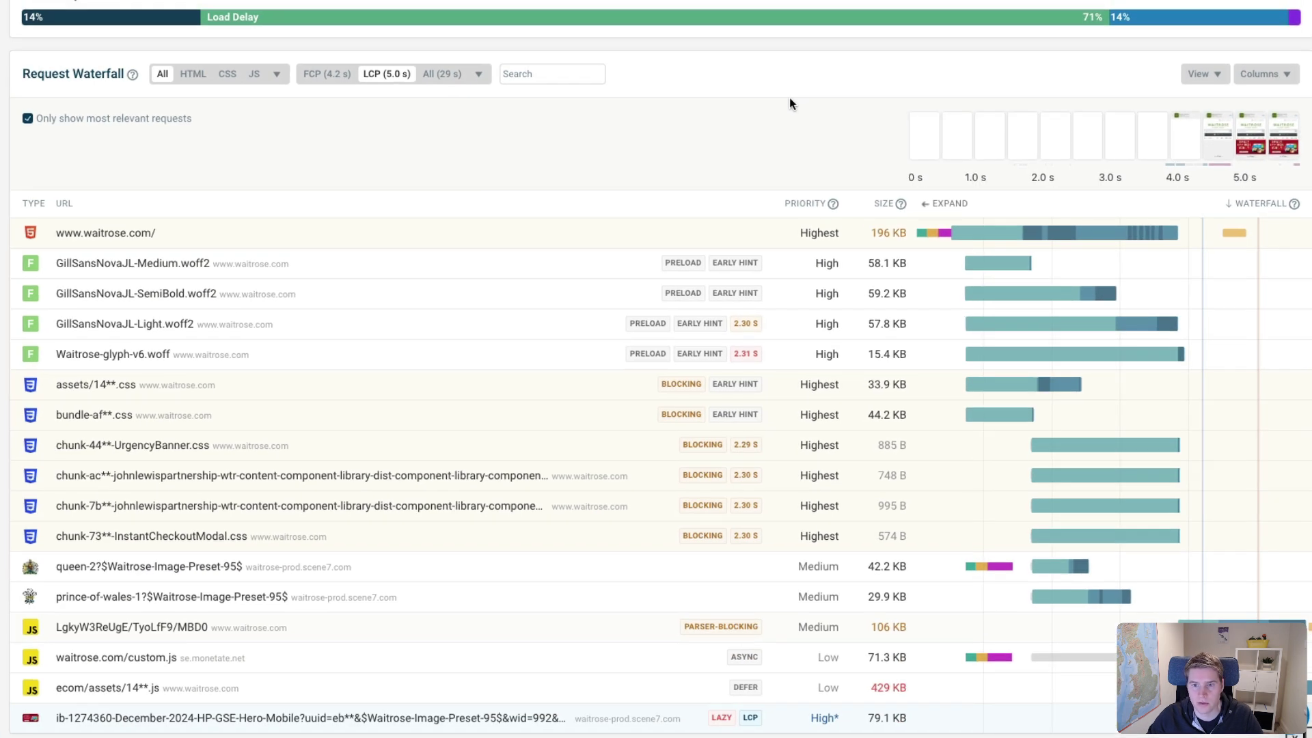
mouse_move(1032, 235)
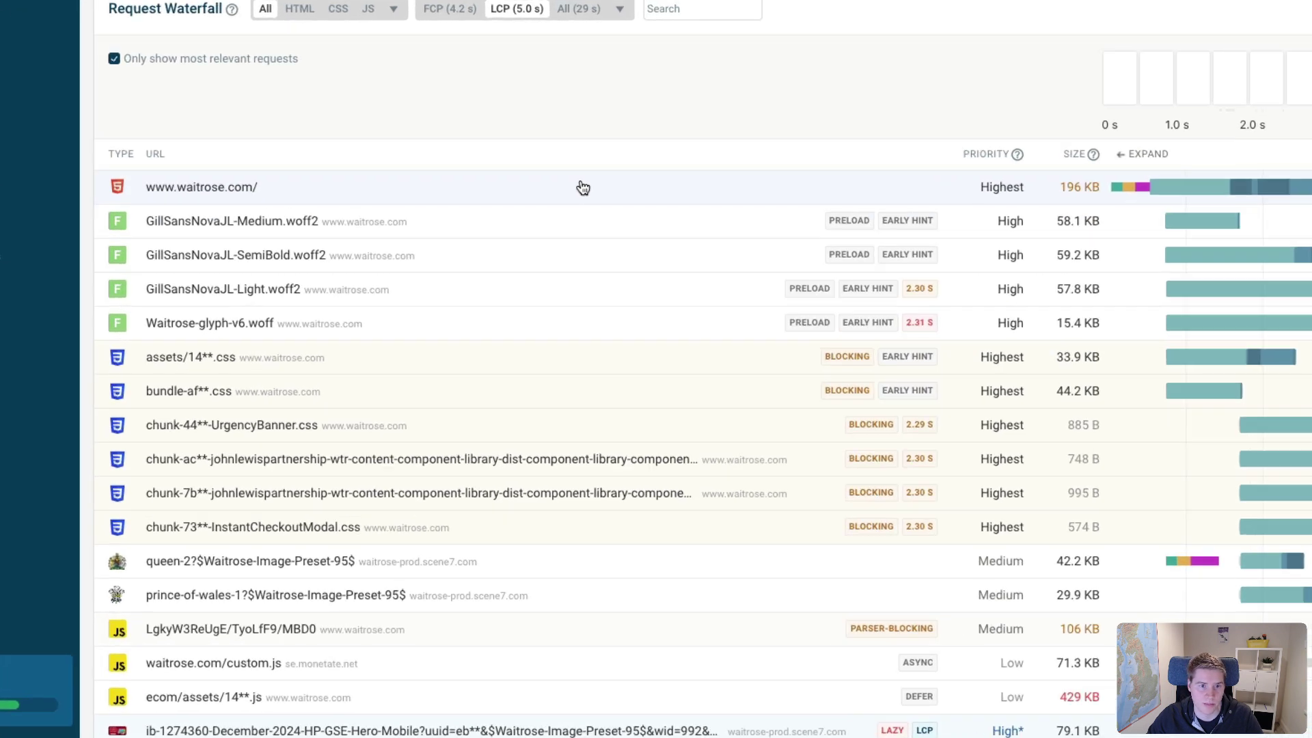
left_click(546, 296)
left_click(268, 118)
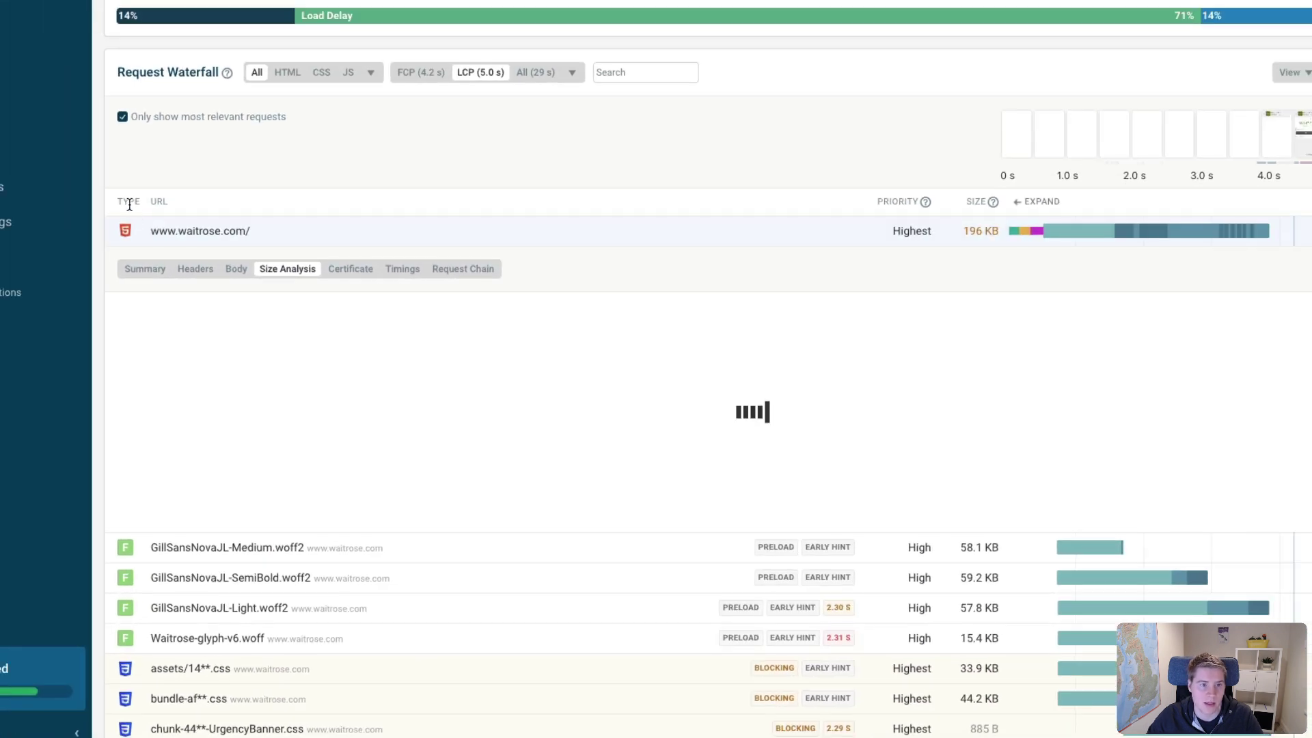
scroll(105, 192, "down", 1)
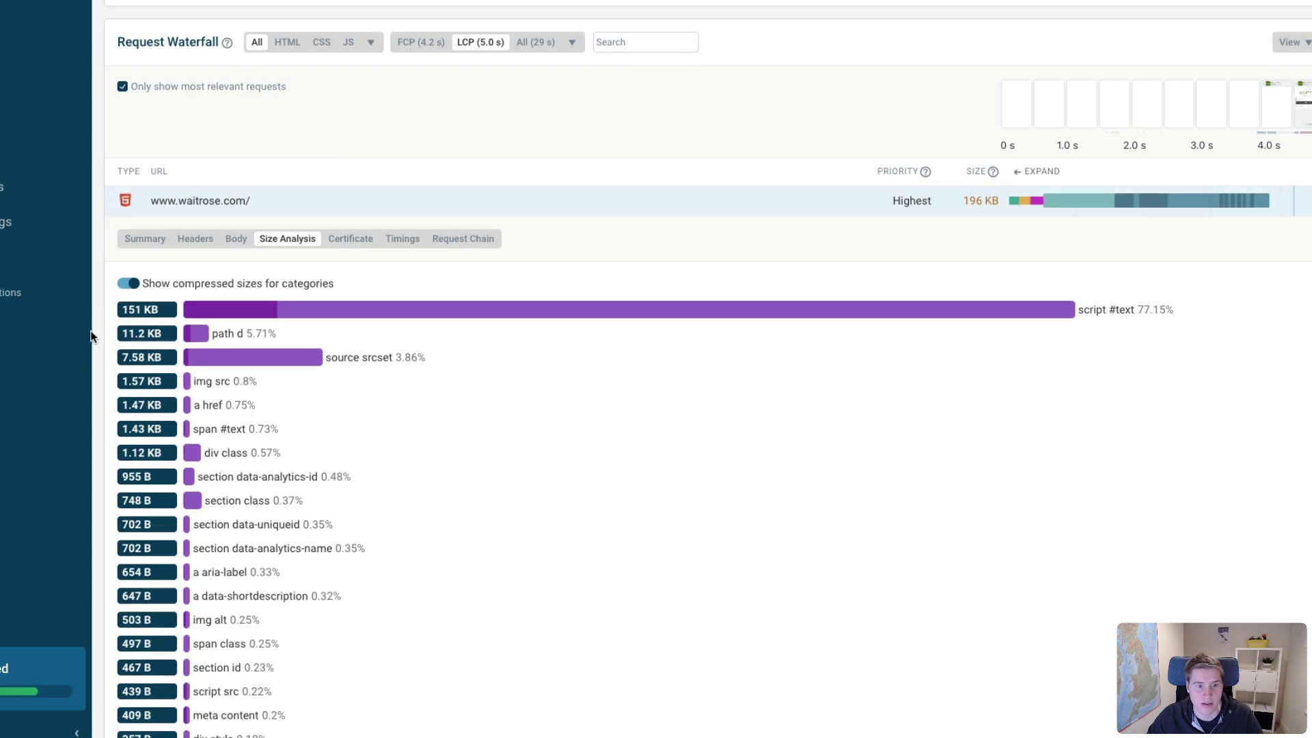
left_click(296, 315)
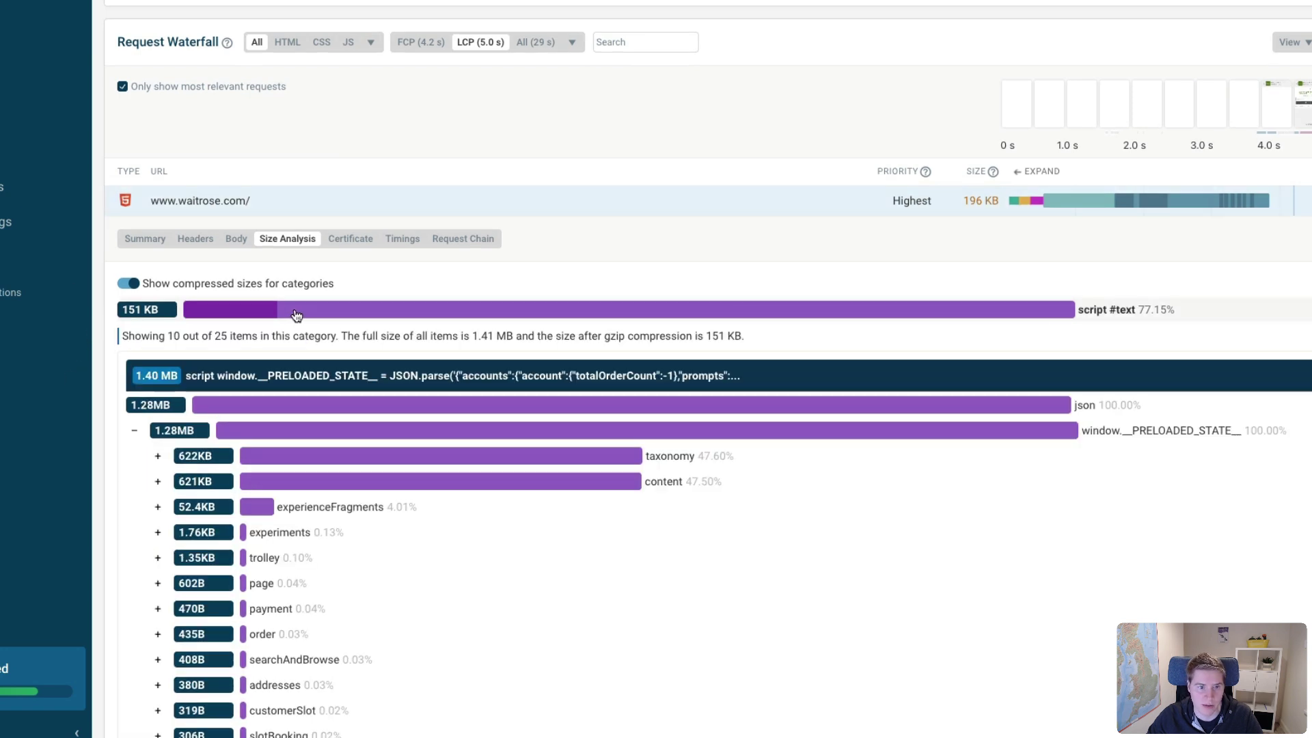
scroll(123, 376, "down", 2)
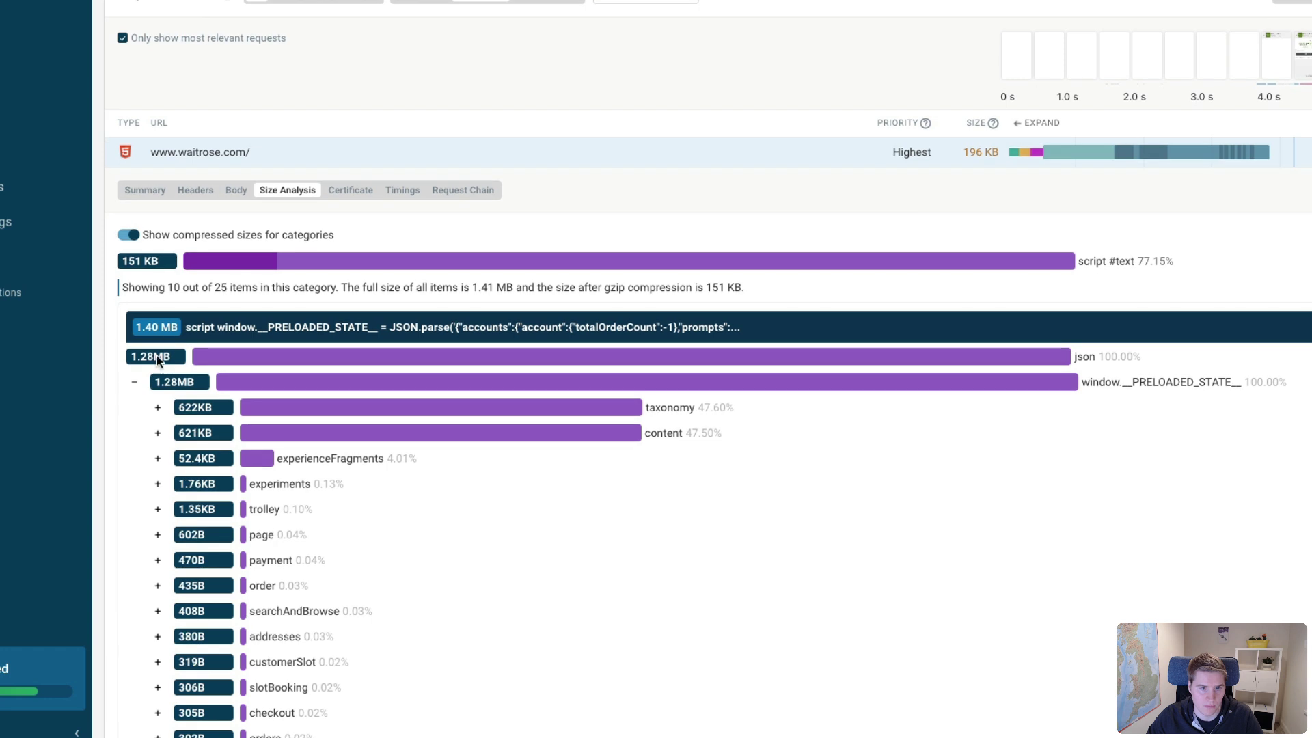
left_click(157, 355)
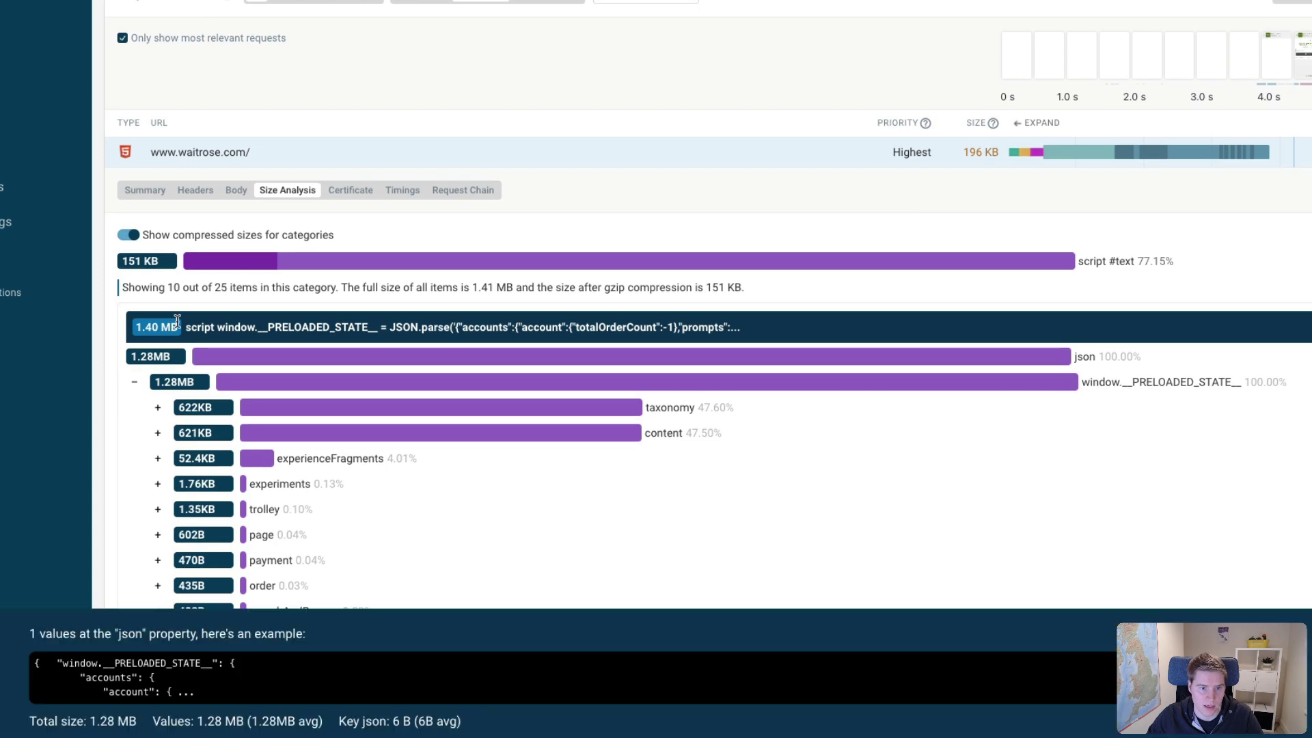
double_click(311, 328)
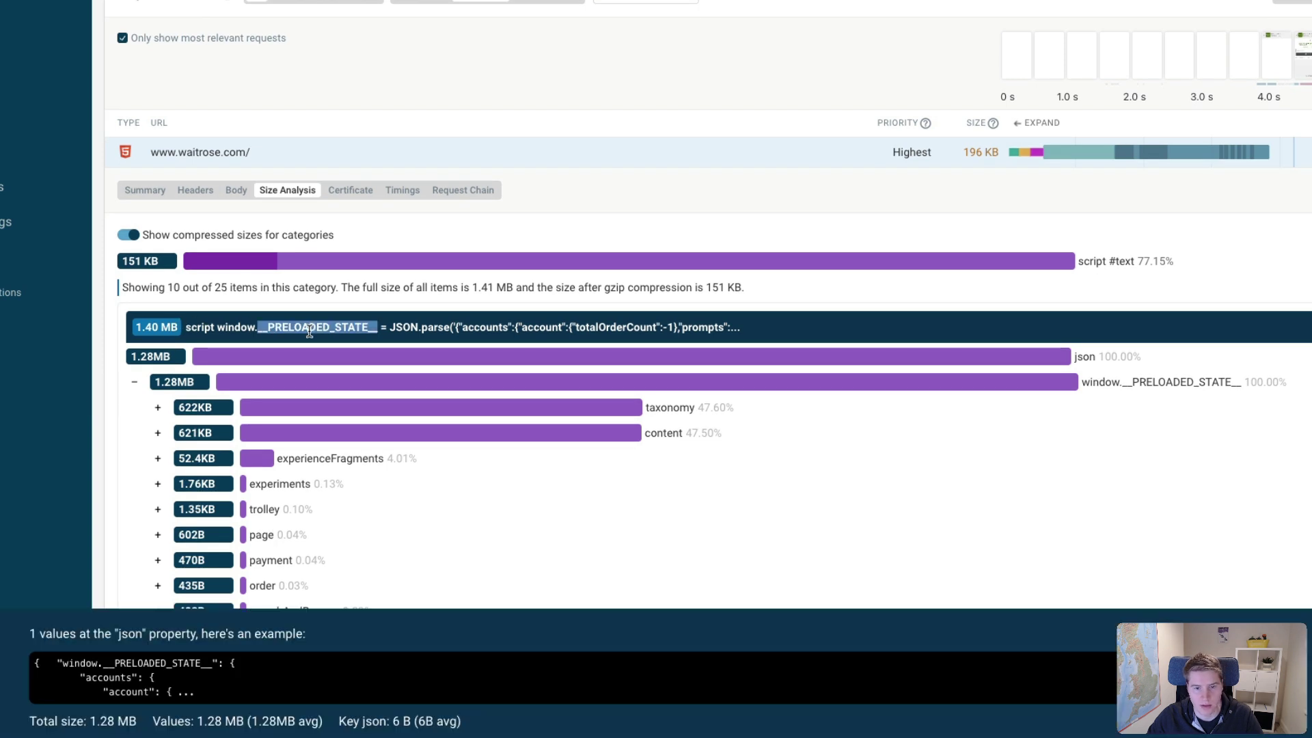
scroll(546, 319, "down", 1)
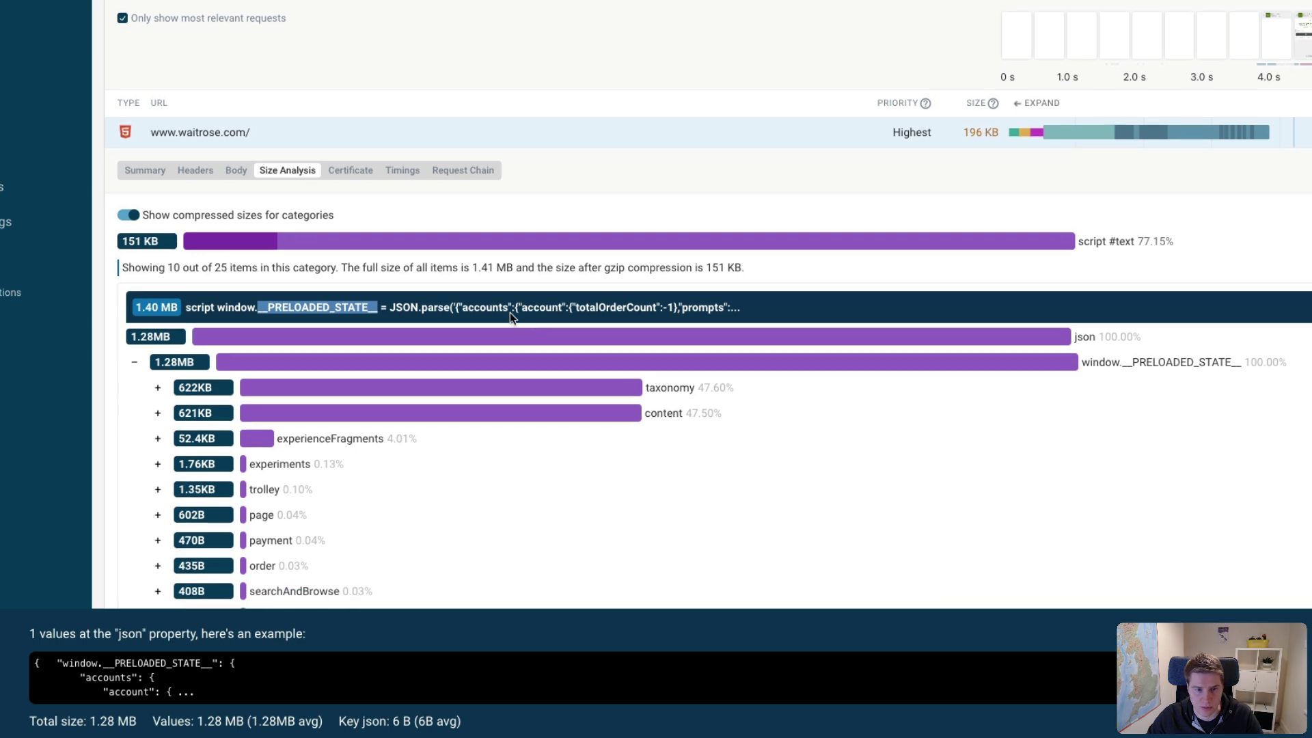
left_click(458, 308)
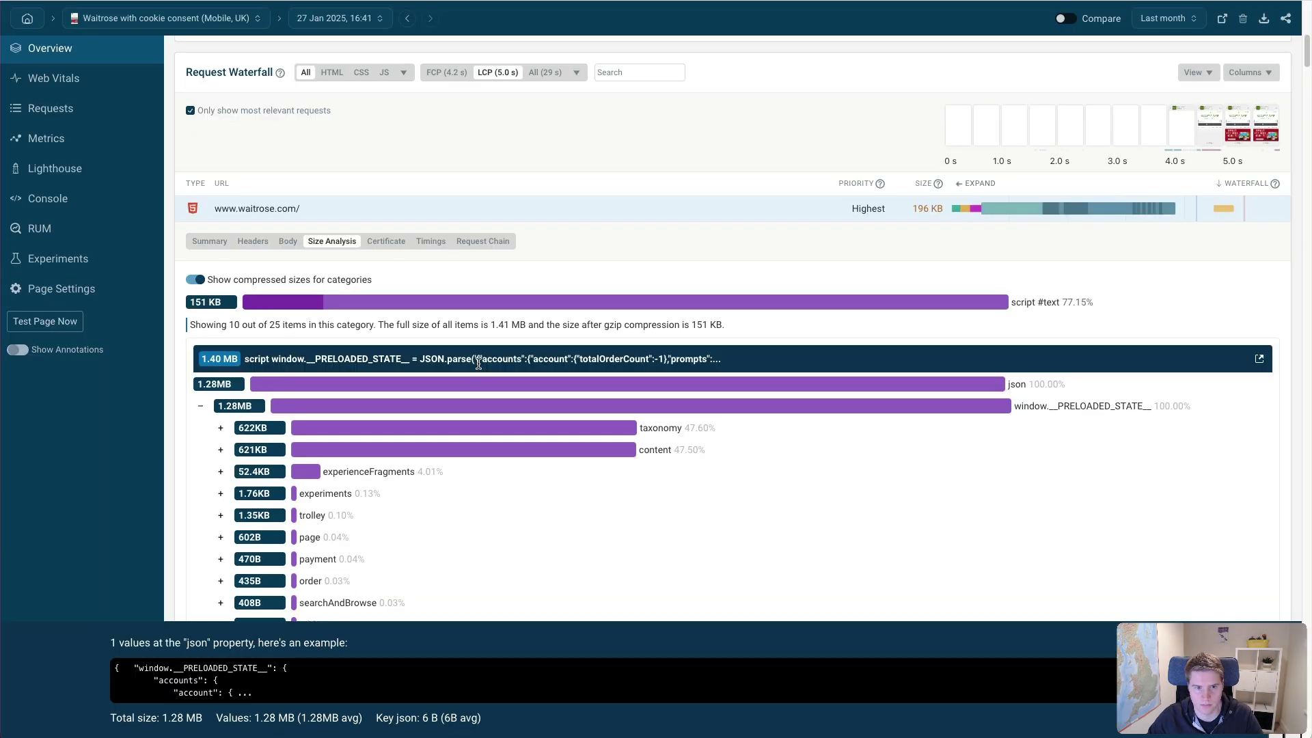
- Expand the taxonomy entry of the 1.28 MB preloaded-state JSON and inspect its data
left_click(492, 428)
scroll(498, 425, "down", 3)
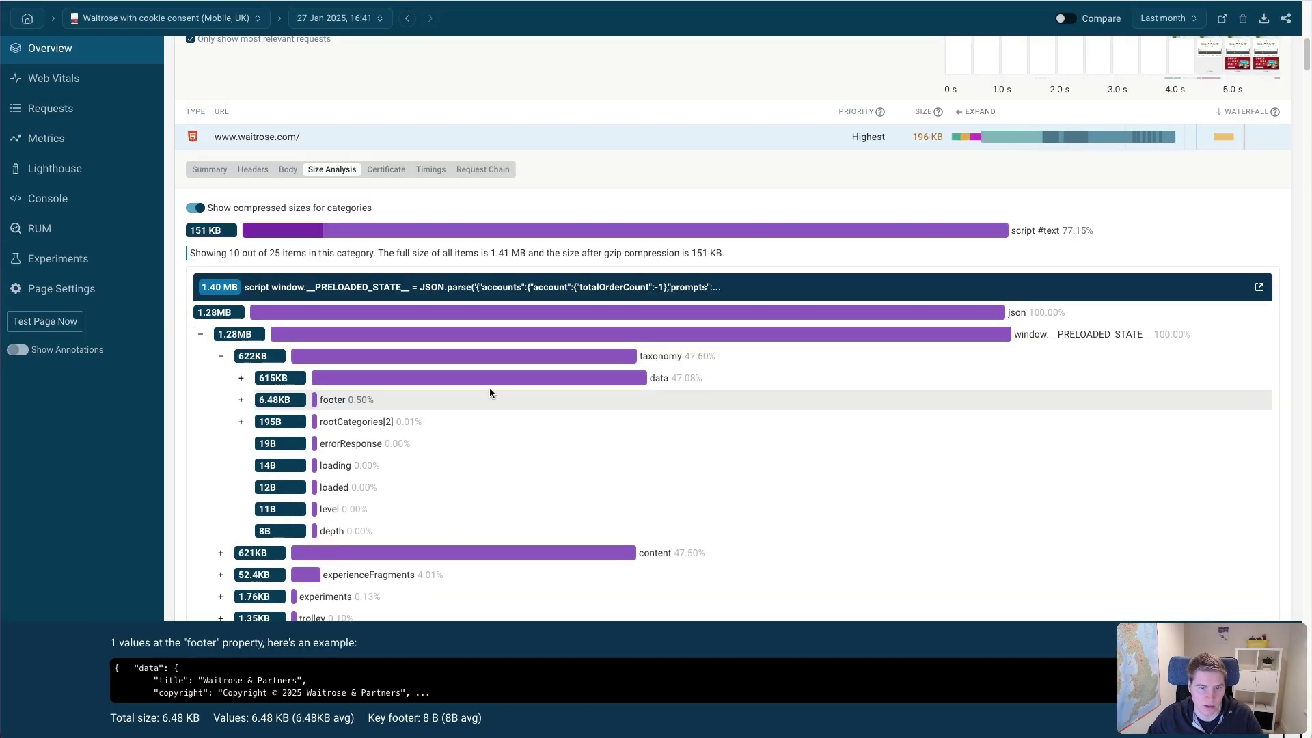
left_click(493, 386)
left_click(492, 386)
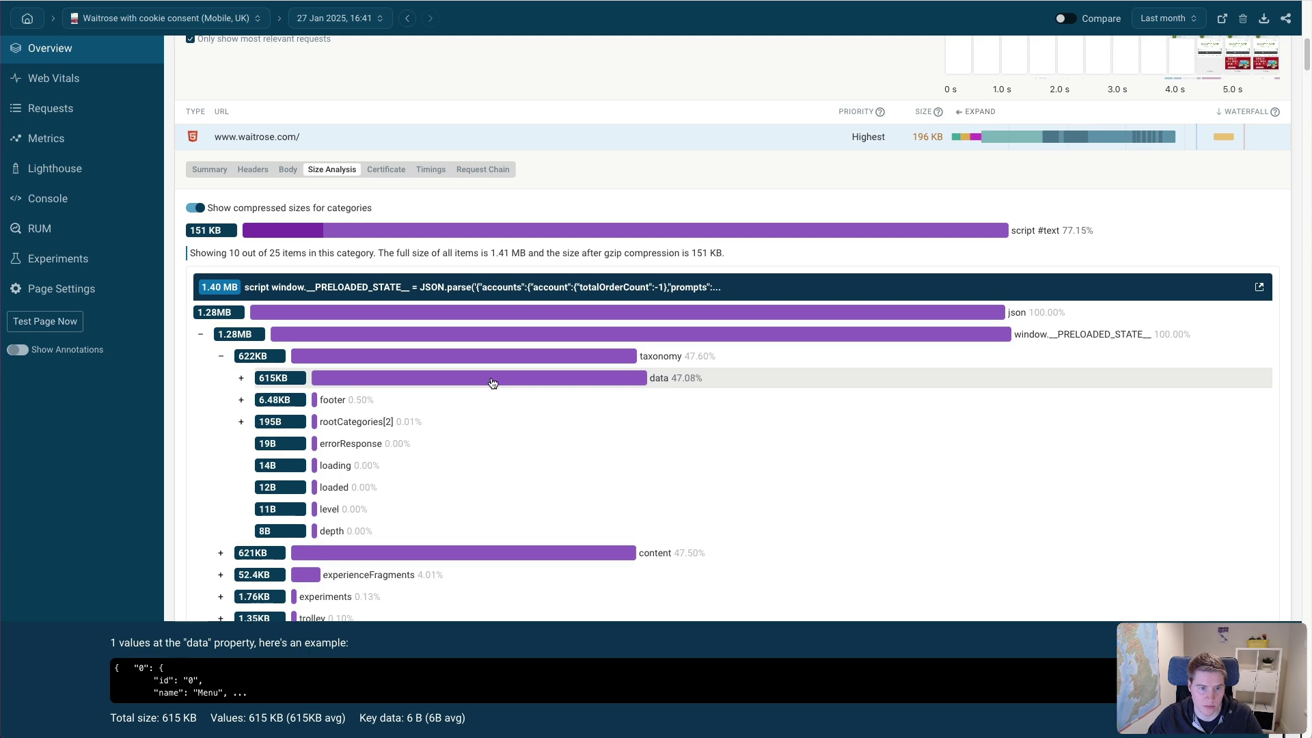
left_click(492, 386)
scroll(470, 434, "down", 5)
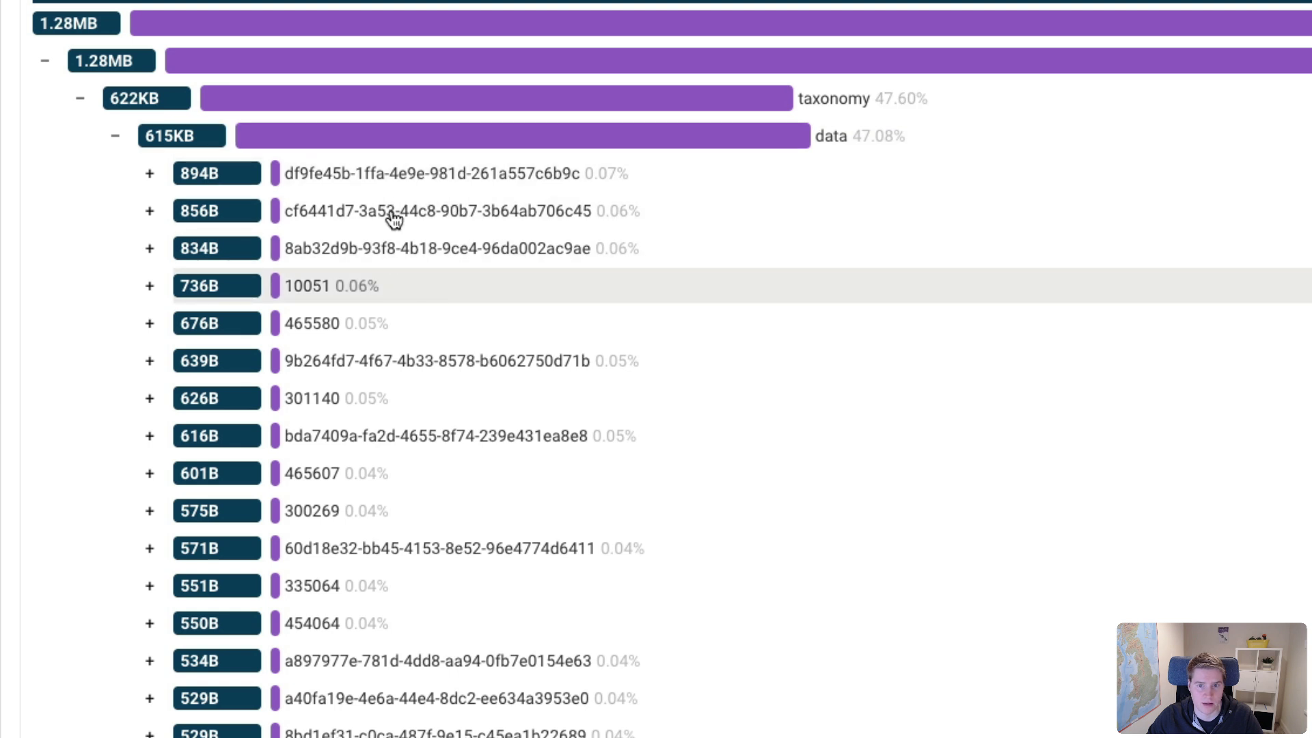
left_click(477, 101)
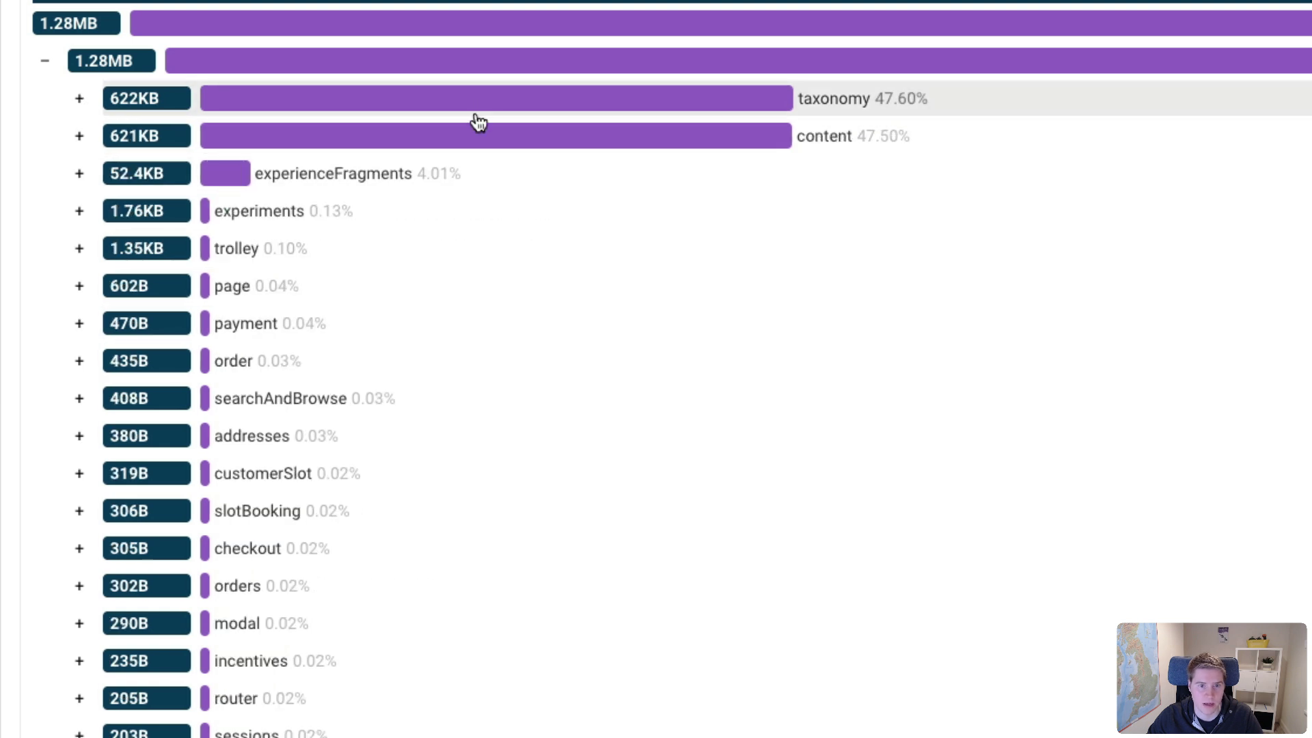
- Drill into the content entry through locations, body[13] and nested childComponents, then collapse it
left_click(475, 133)
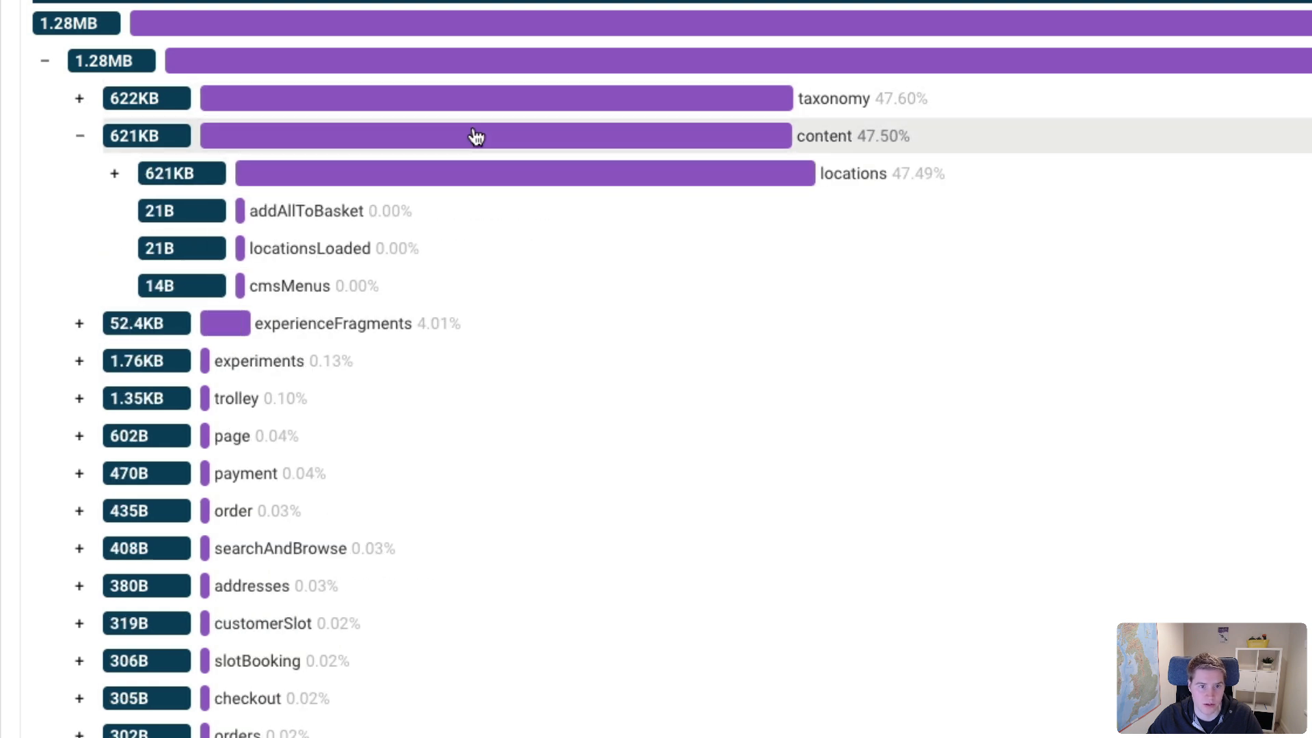
left_click(482, 182)
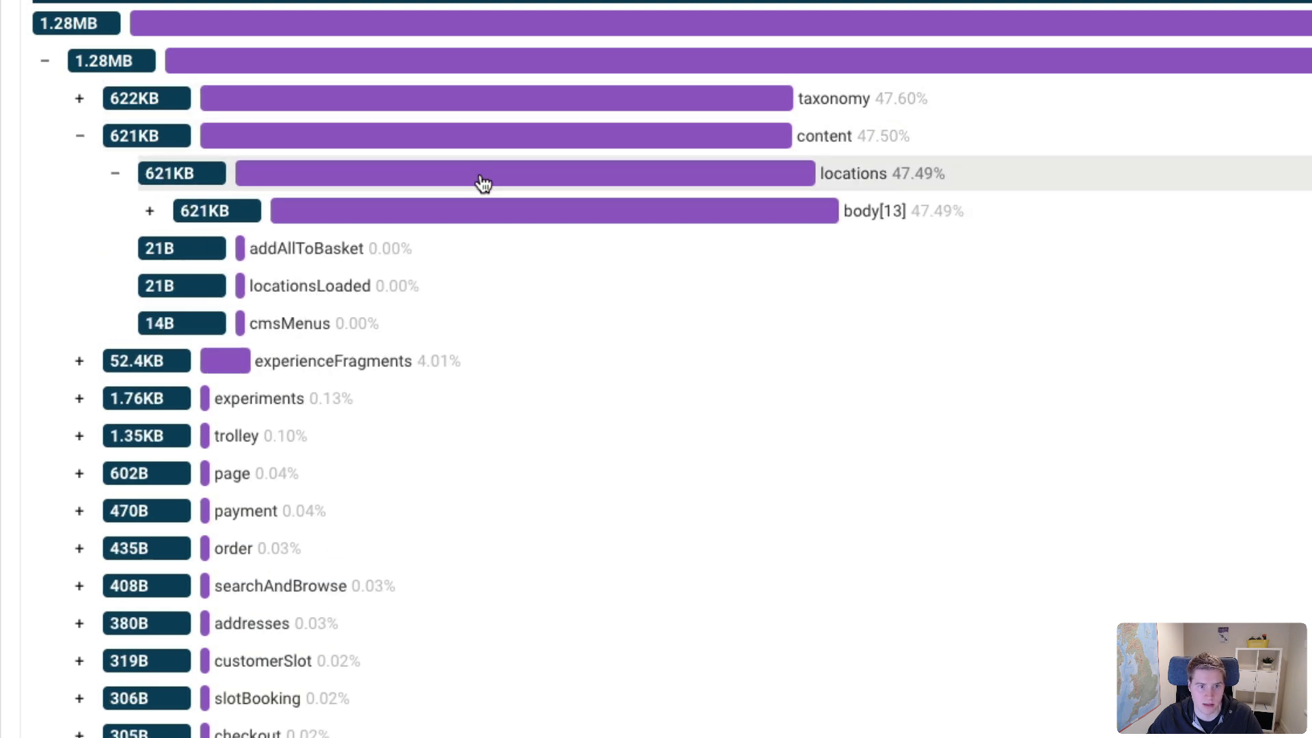
left_click(518, 231)
left_click(521, 258)
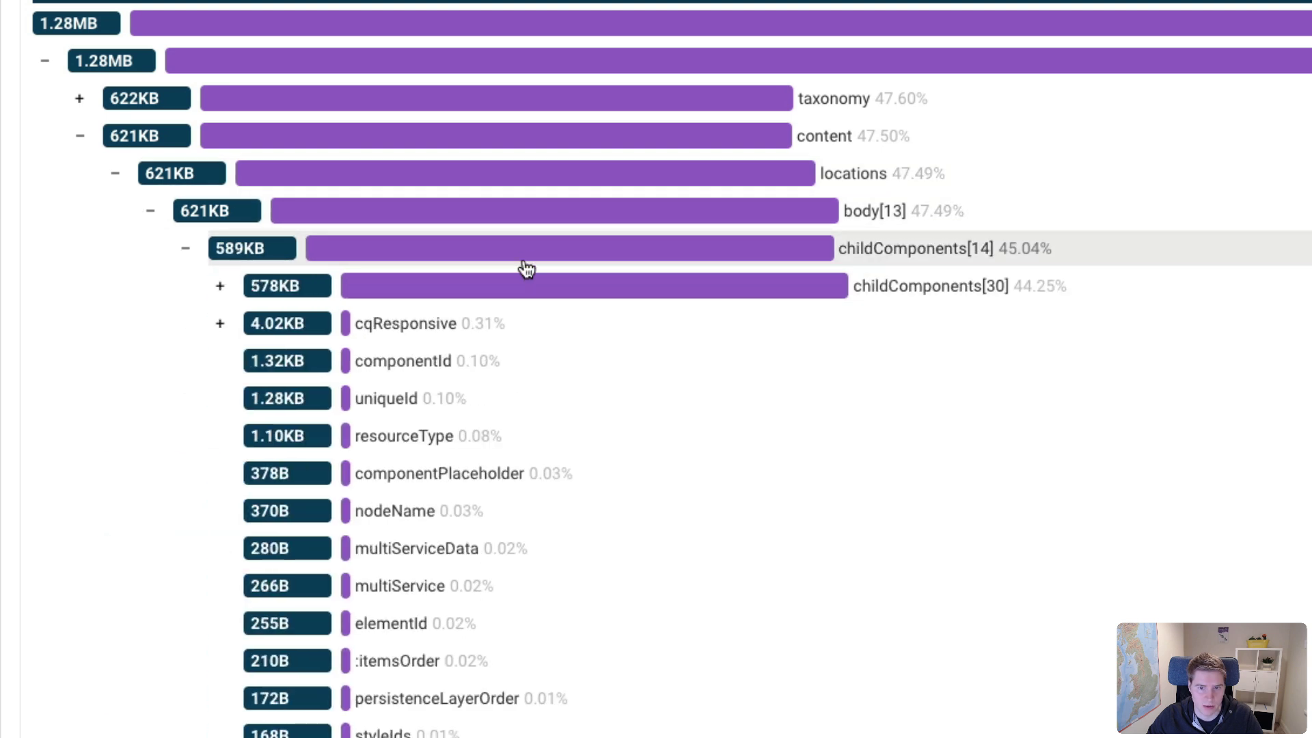
left_click(530, 294)
left_click(543, 333)
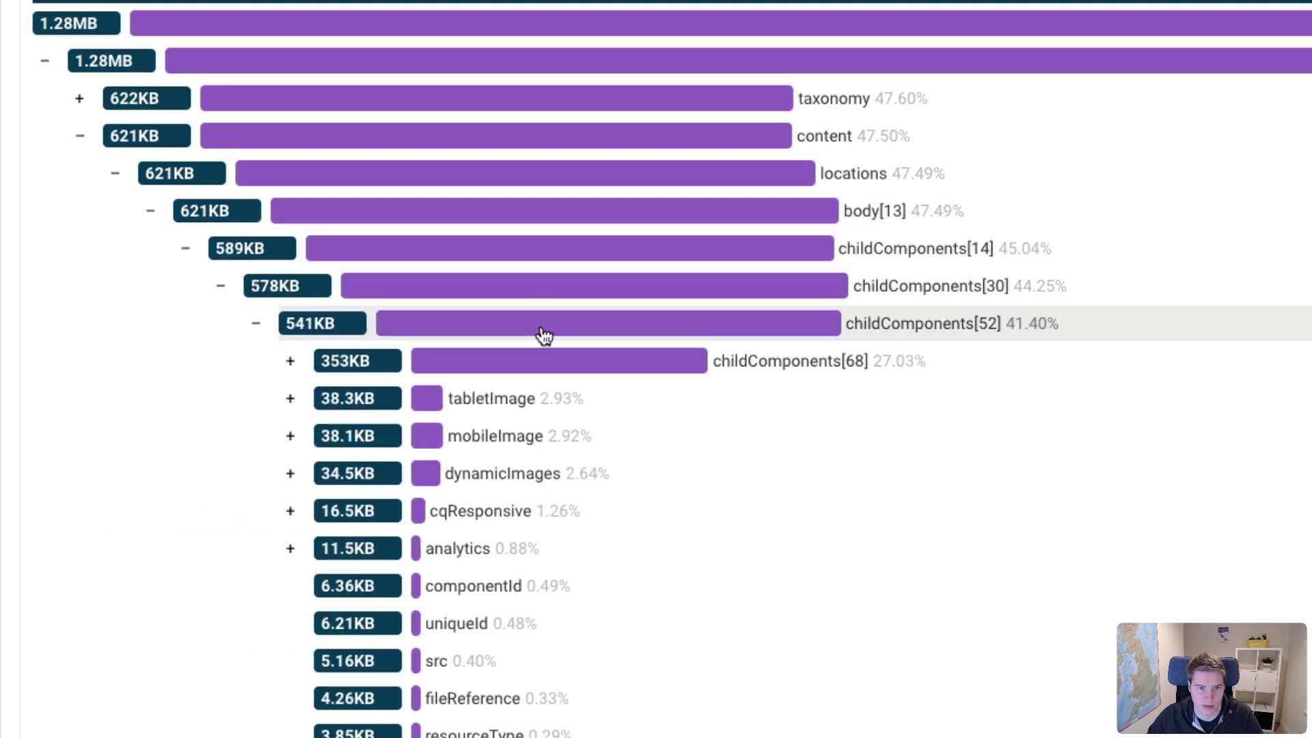
left_click(559, 362)
left_click(562, 400)
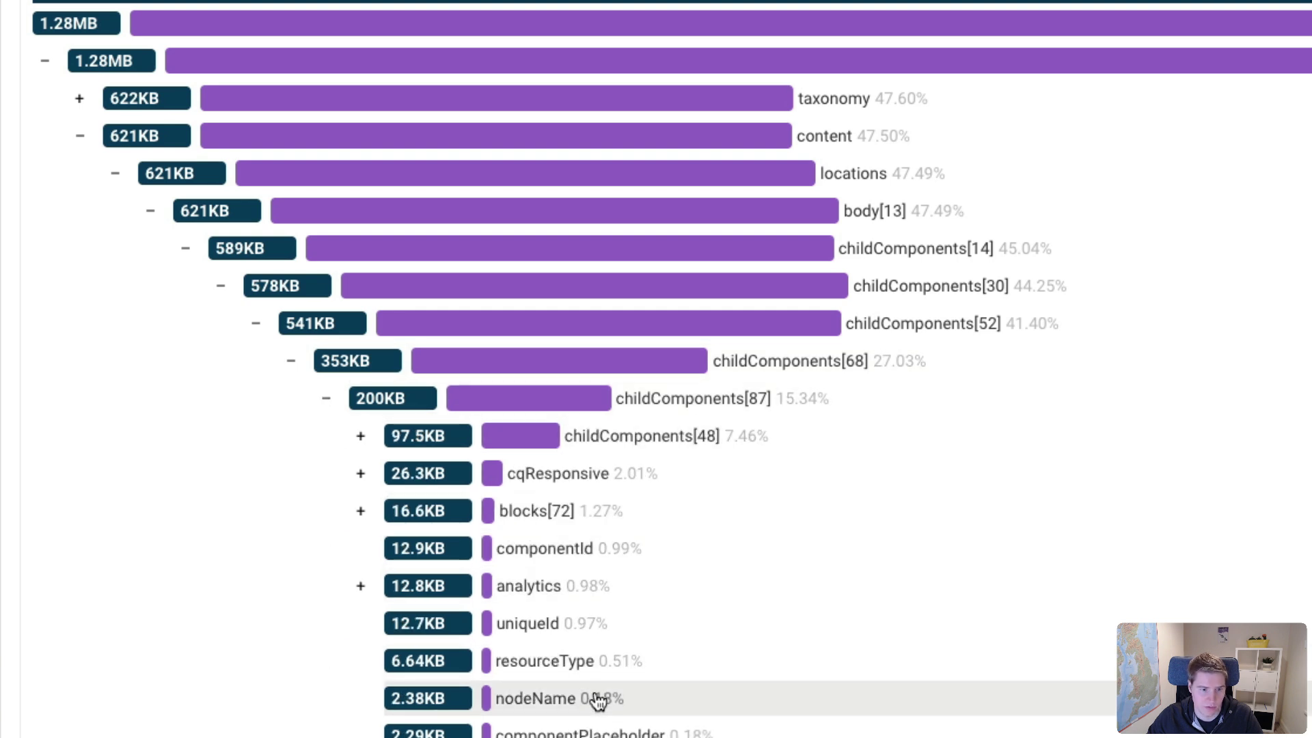
left_click(458, 140)
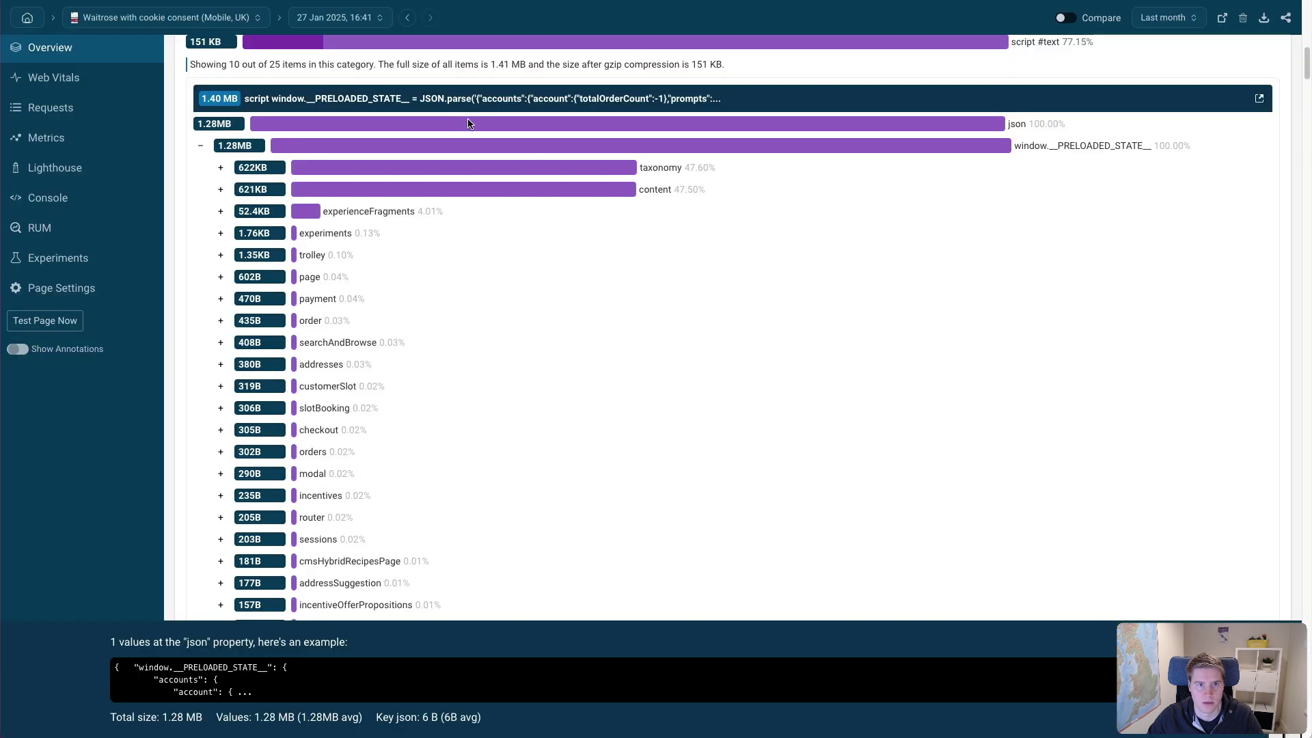
scroll(458, 140, "up", 3)
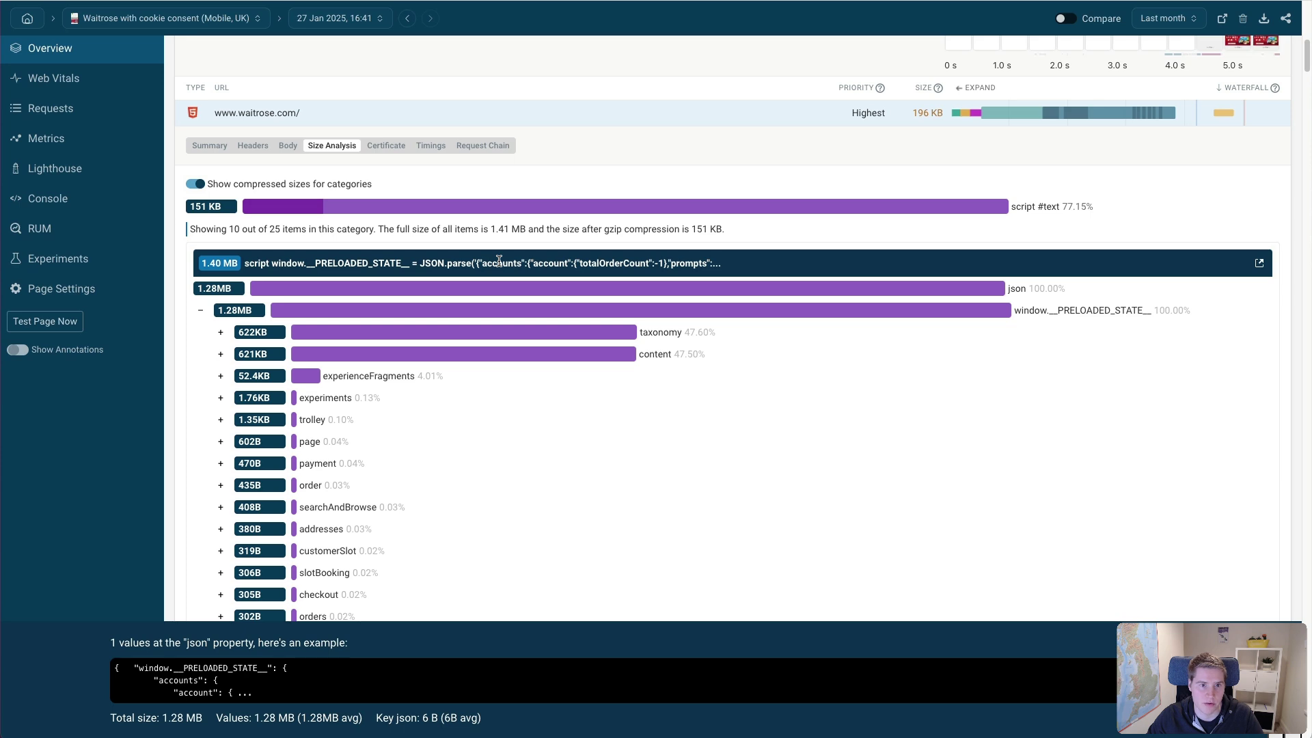
left_click(513, 123)
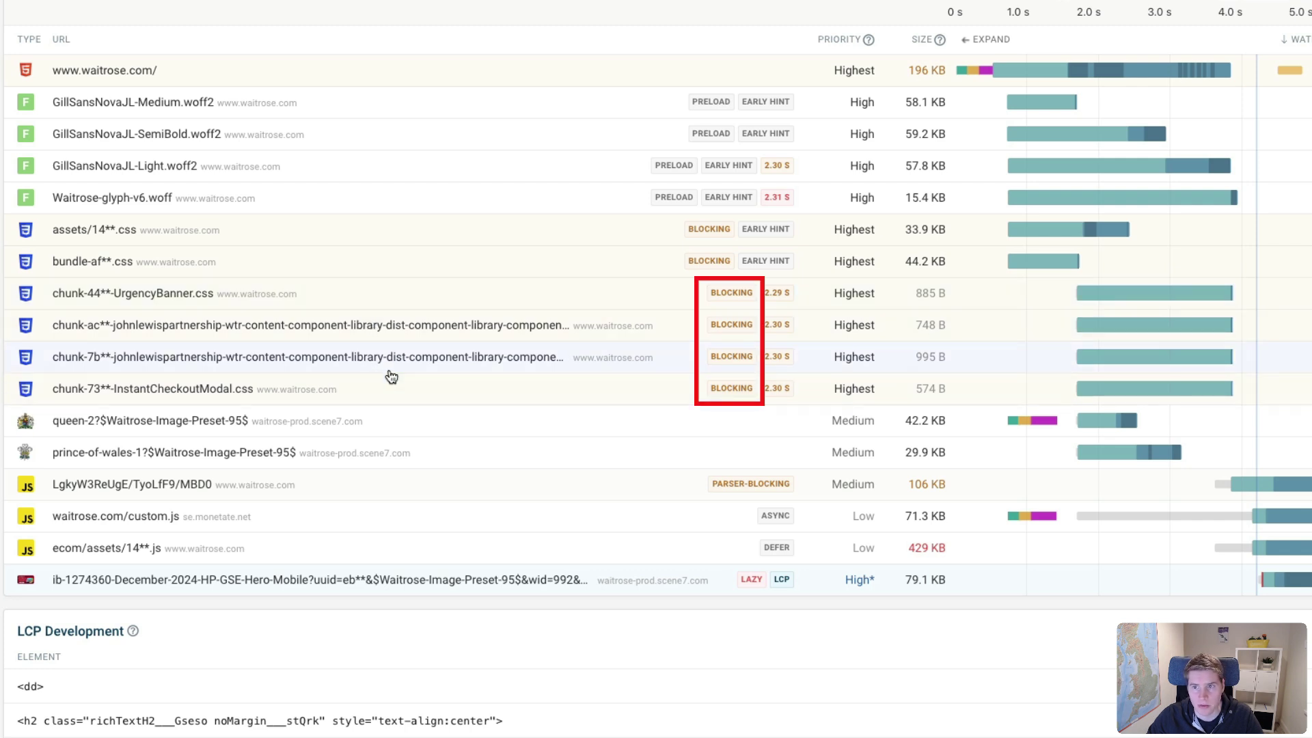
scroll(403, 410, "up", 2)
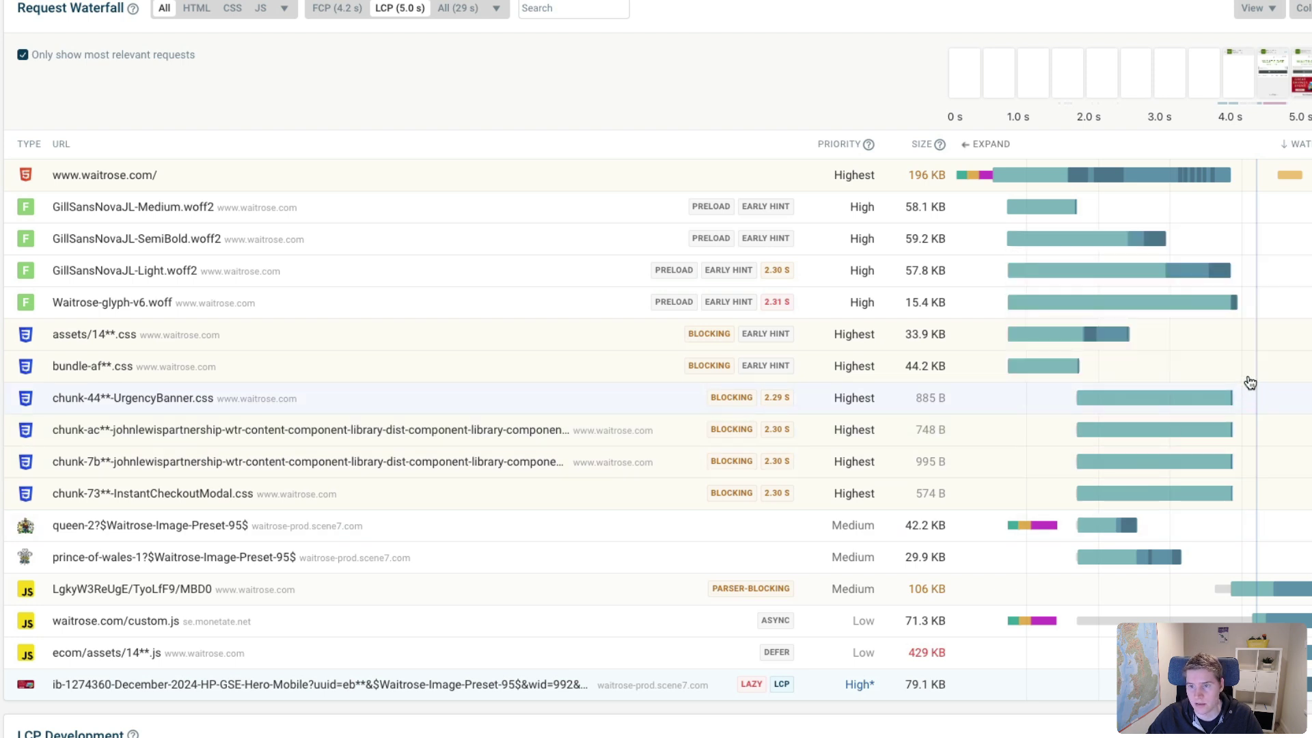
mouse_move(1257, 340)
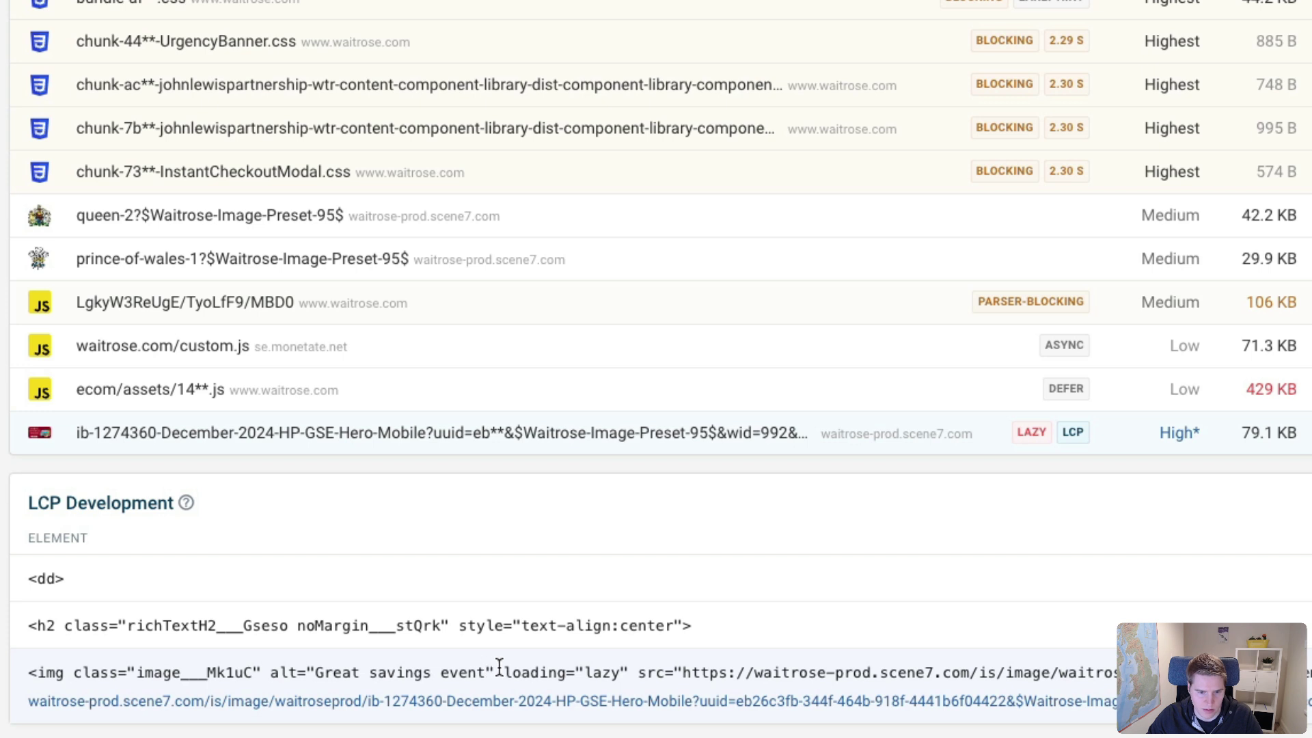
left_click_drag(503, 671, 632, 671)
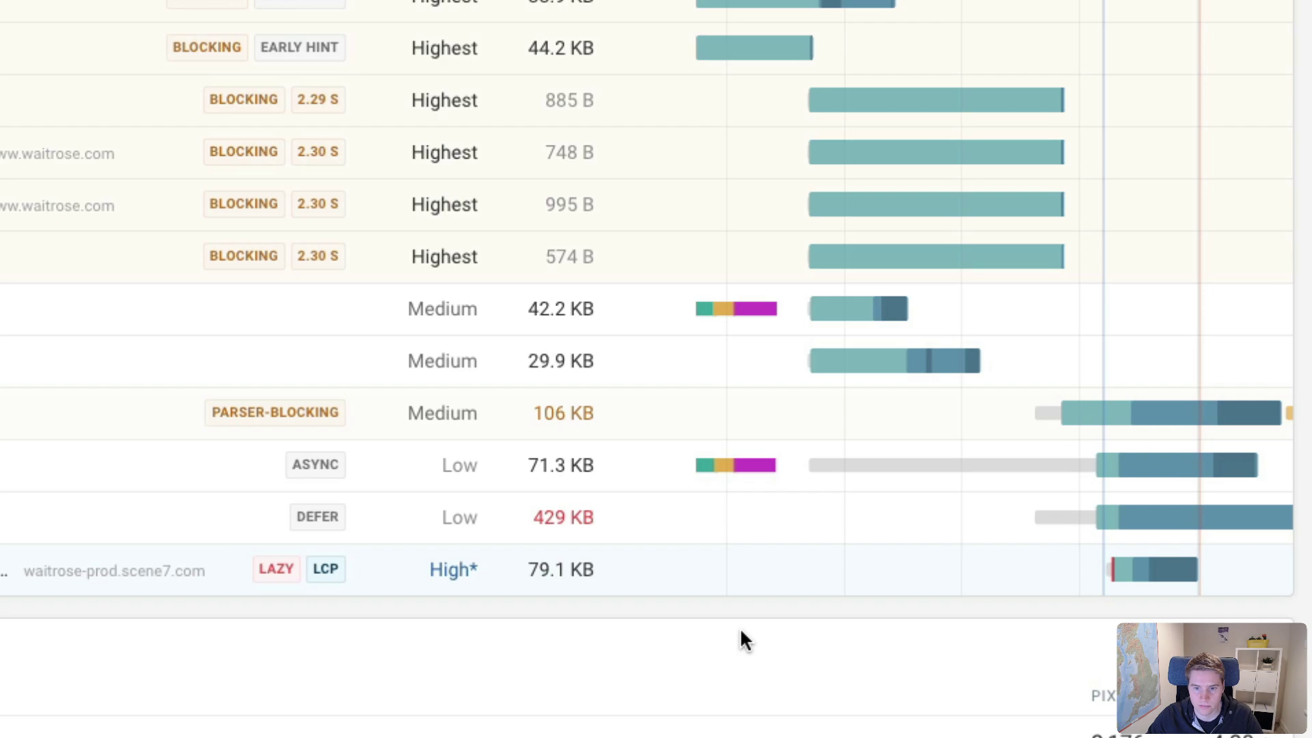
- Expand the 'Ensure LCP image is loaded with high priority' recommendation advising fetchpriority="high"
scroll(707, 579, "down", 5)
scroll(707, 578, "down", 5)
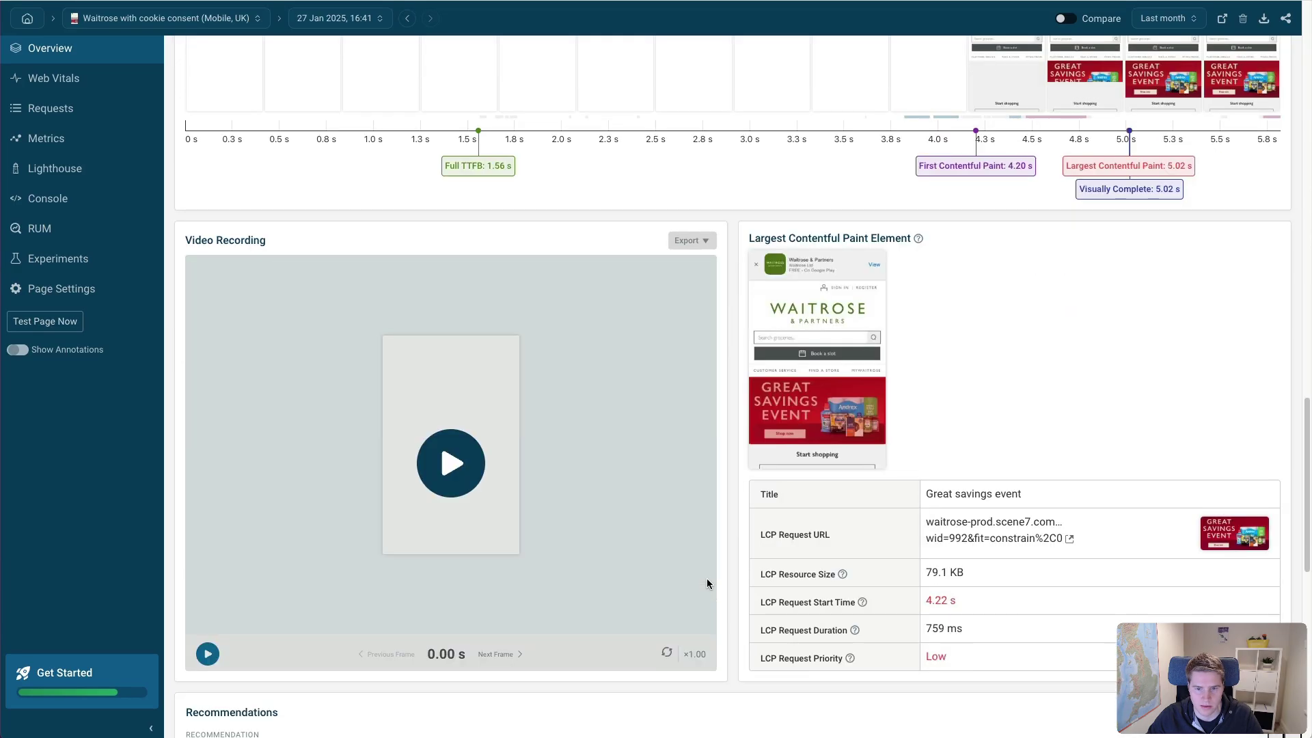
scroll(712, 576, "down", 3)
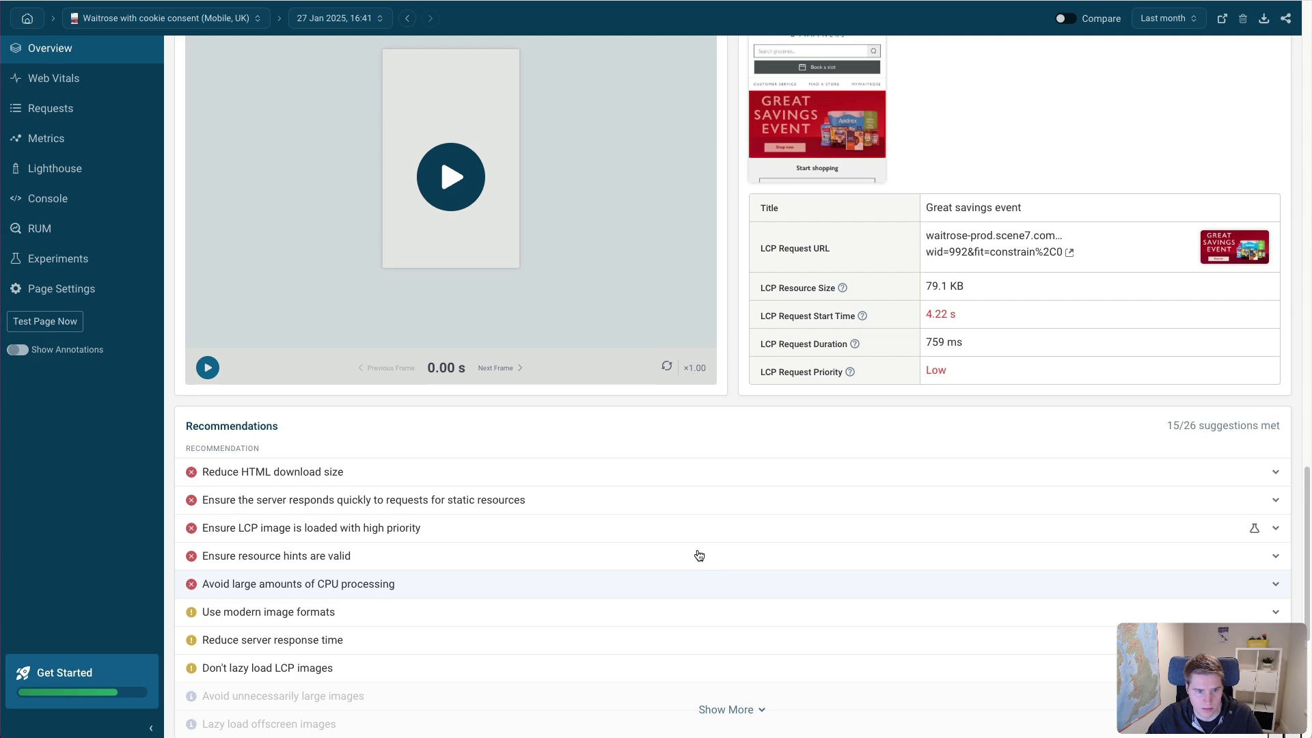
left_click(690, 527)
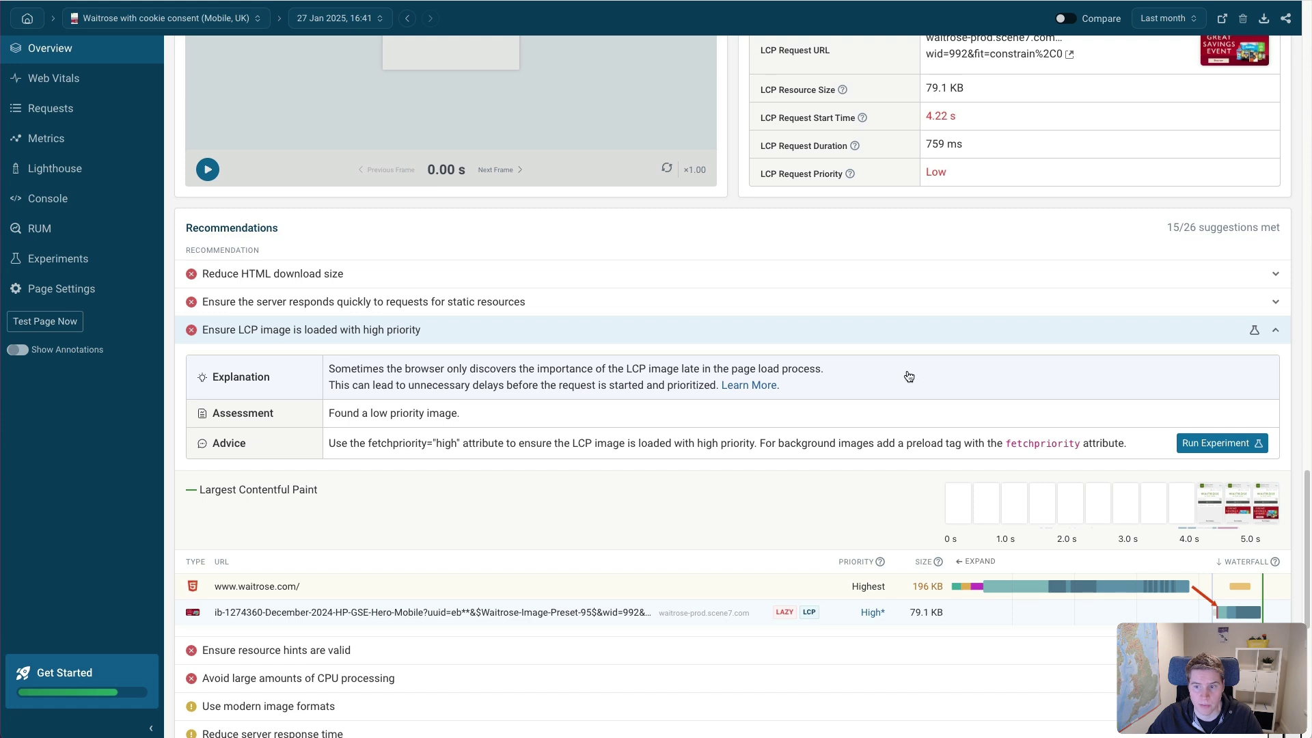
- Start an experiment prefilled with a fetchpriority="high" preload link for the hero image in the head
left_click(1203, 444)
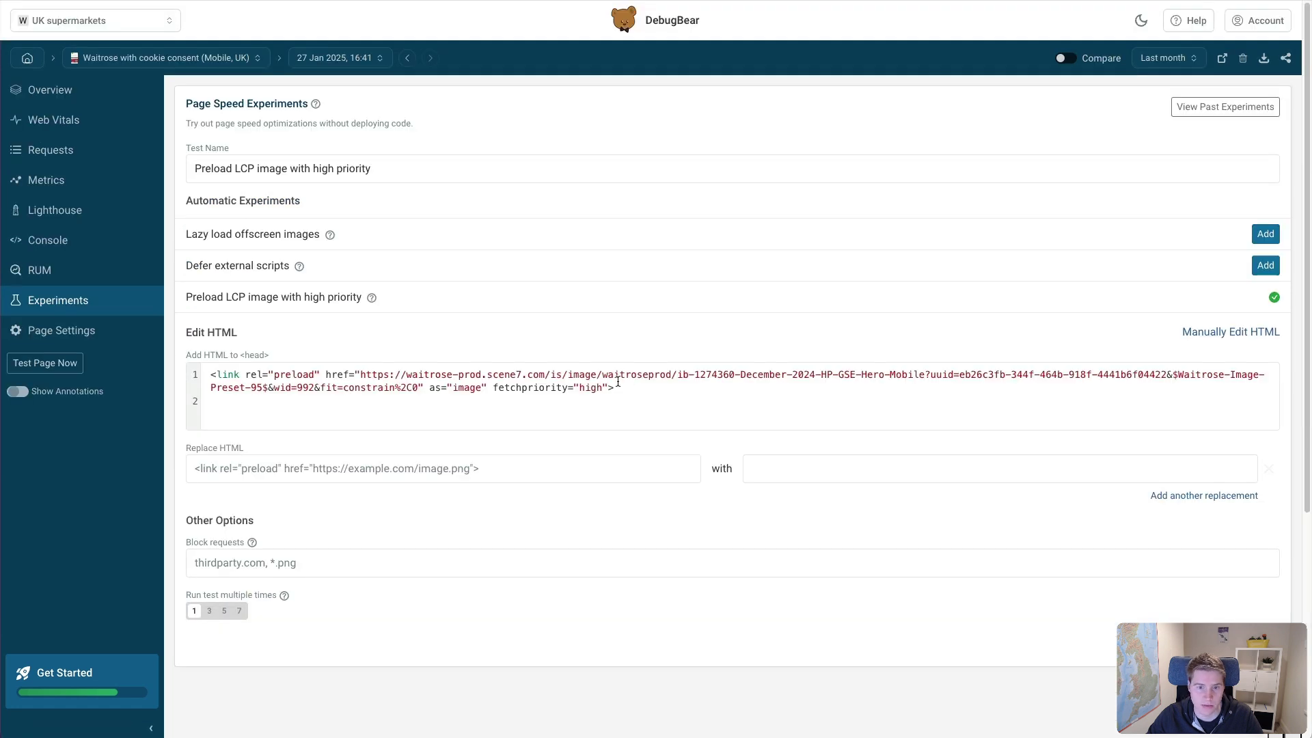
left_click_drag(615, 388, 144, 363)
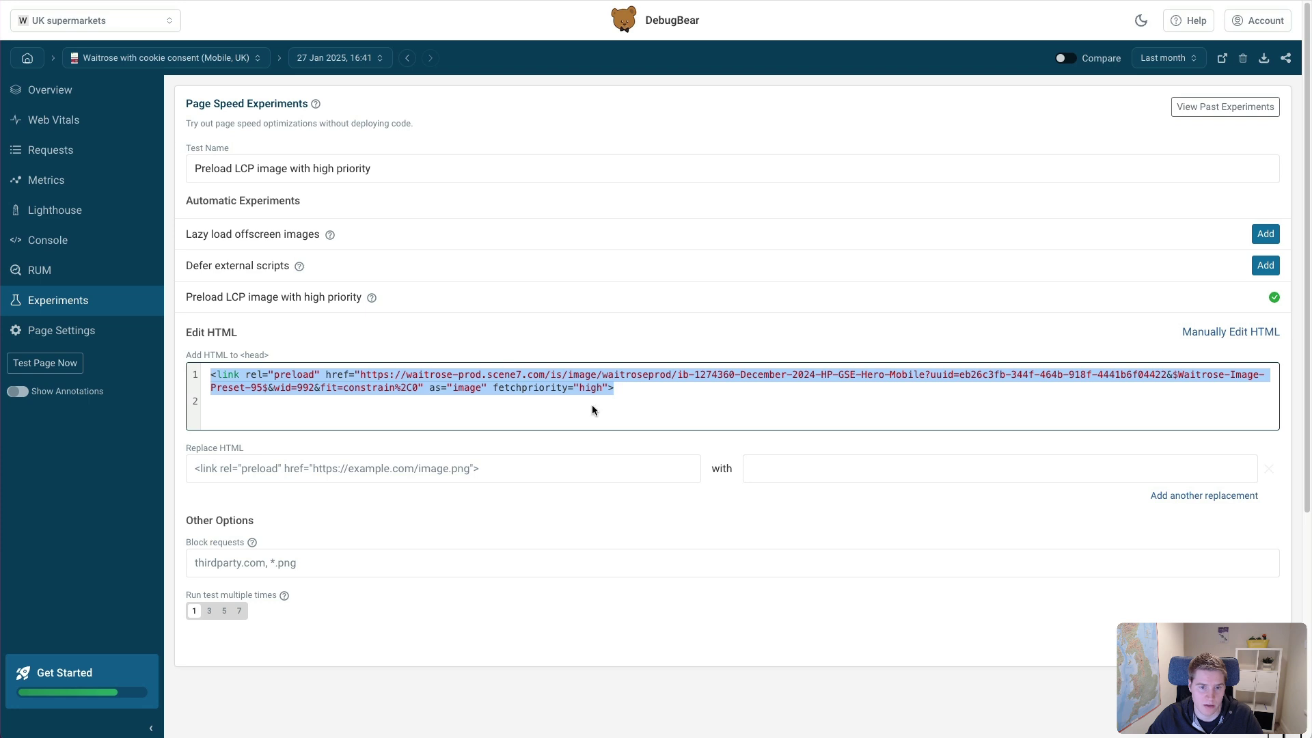
left_click(561, 414)
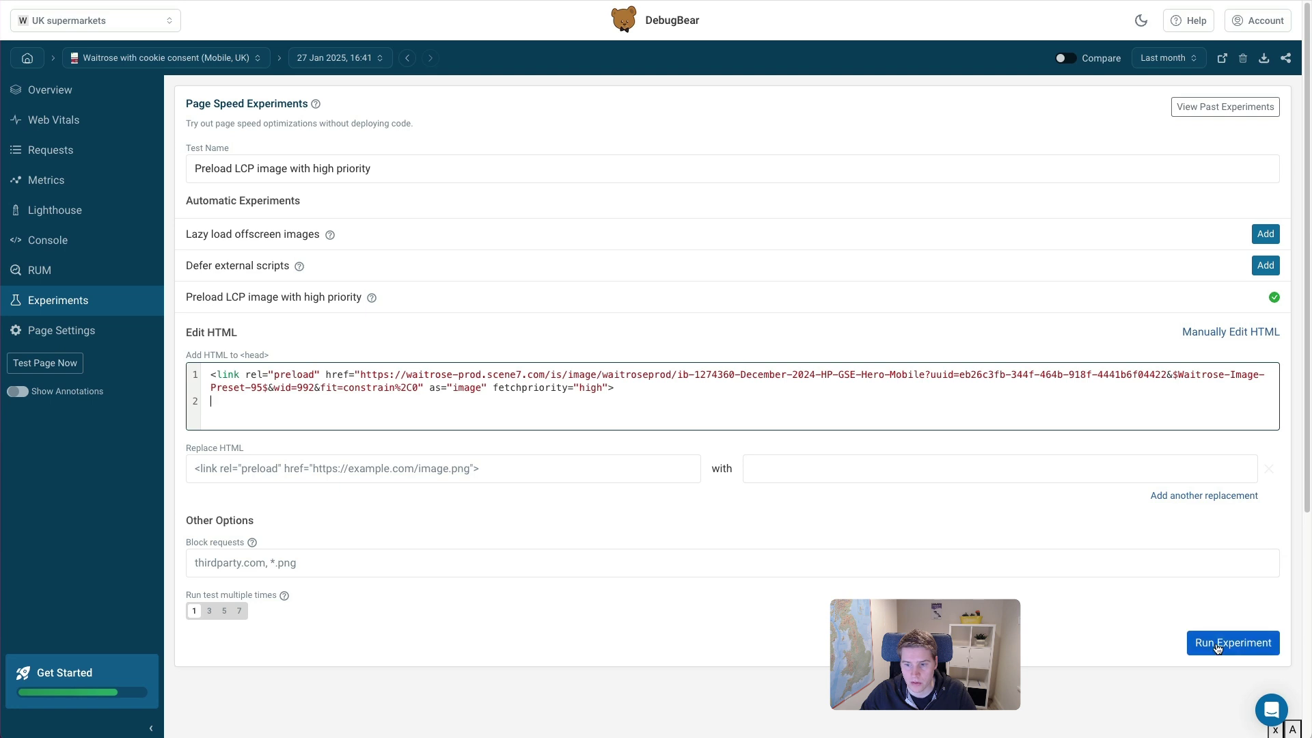
- Run the 'Preload LCP image with high priority' experiment; lab score rises from 44% to 52%
left_click(1183, 649)
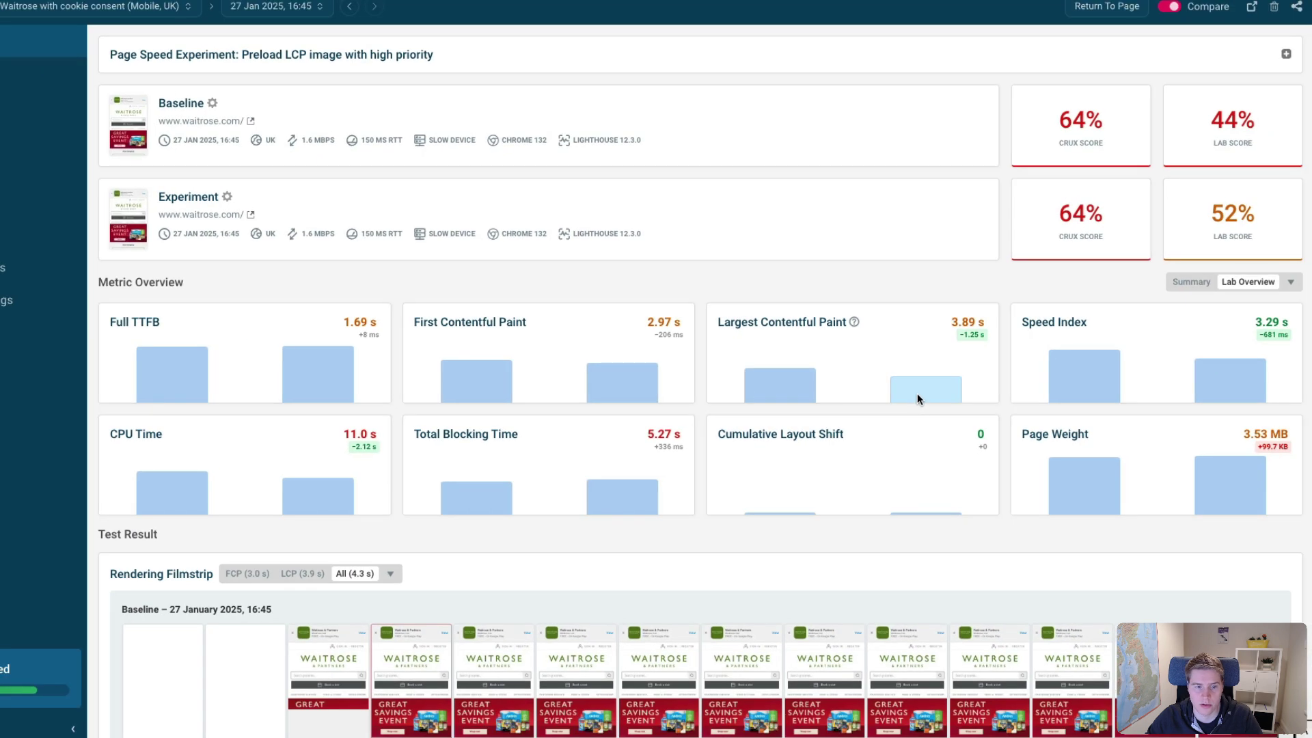
- Filter both filmstrips to LCP (3.9 s), comparing hero banner paints at 3.89 s versus 5.14 s
scroll(544, 404, "down", 3)
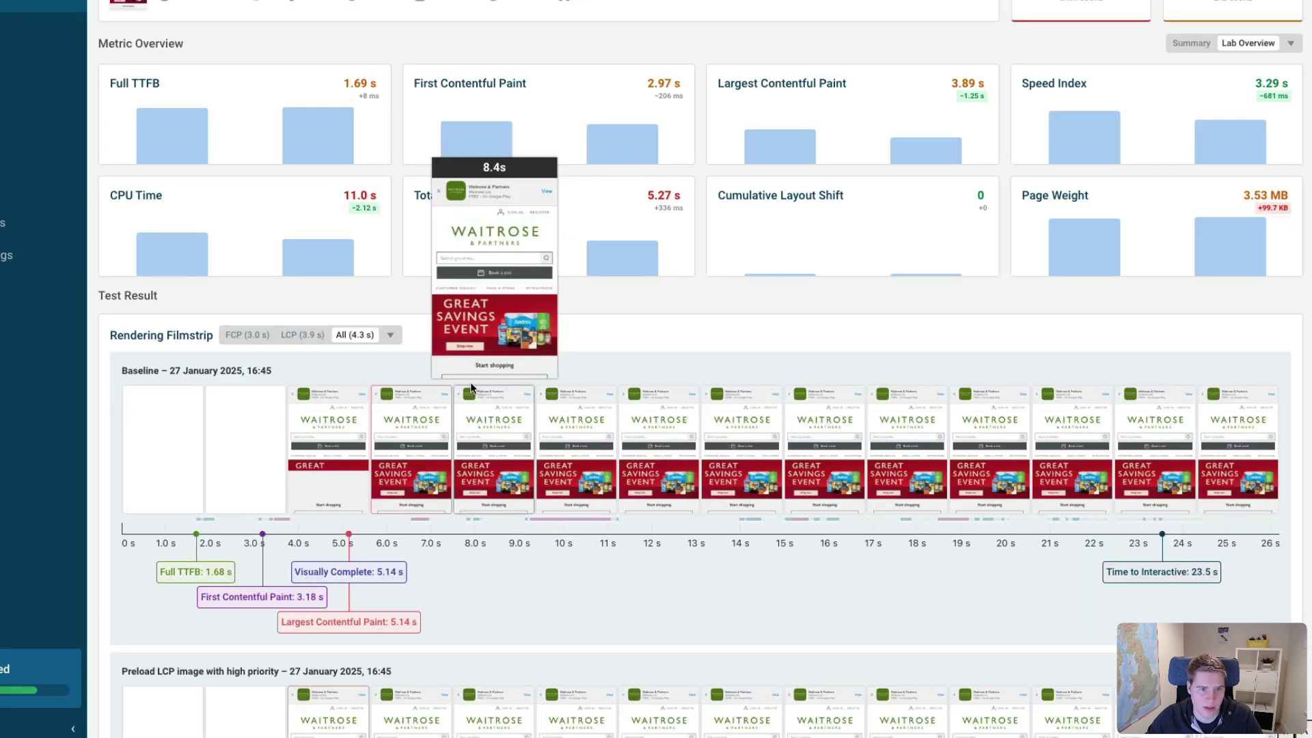
left_click(310, 336)
mouse_move(504, 460)
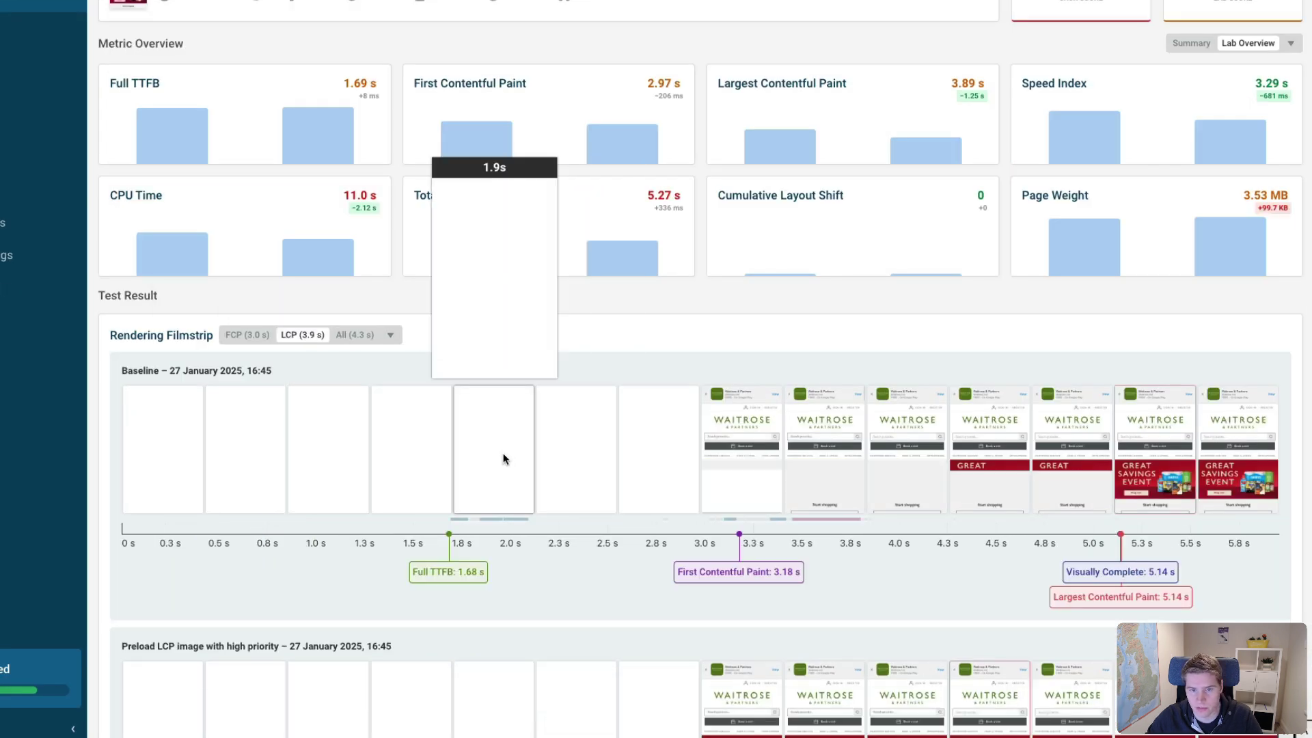
scroll(504, 460, "down", 2)
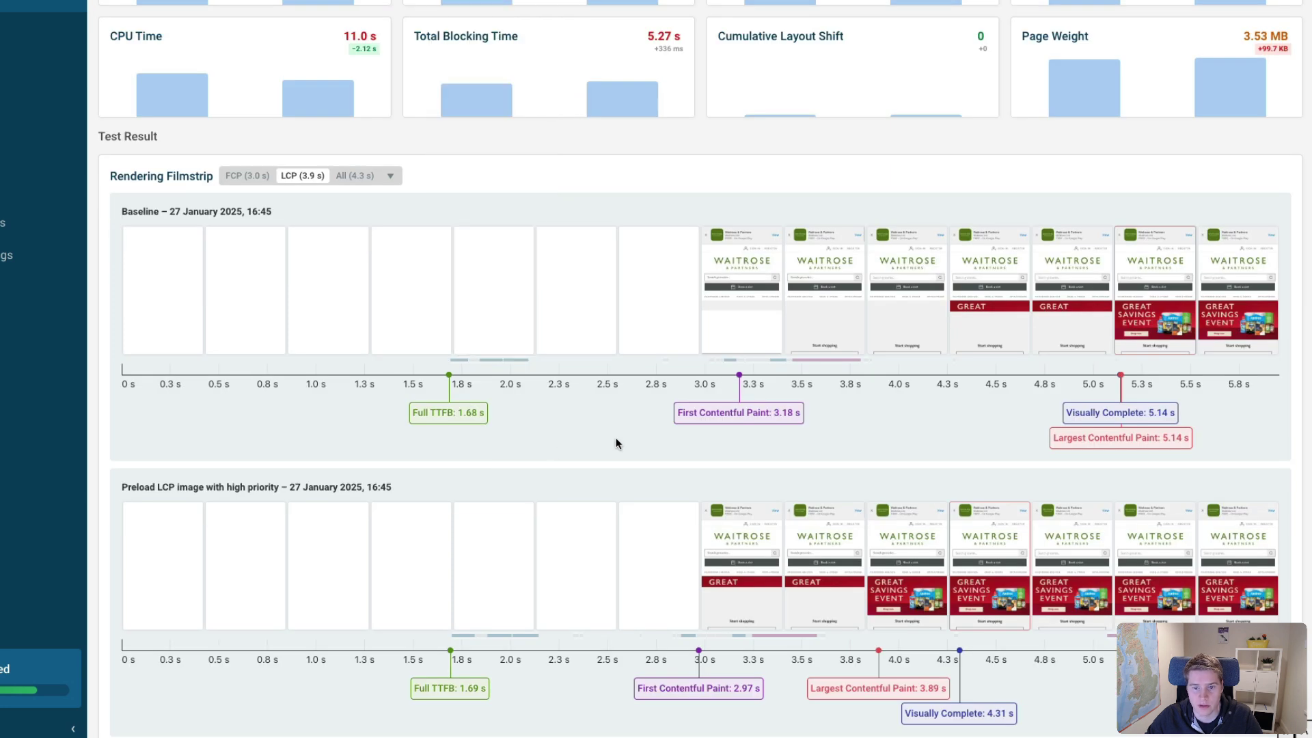
mouse_move(809, 316)
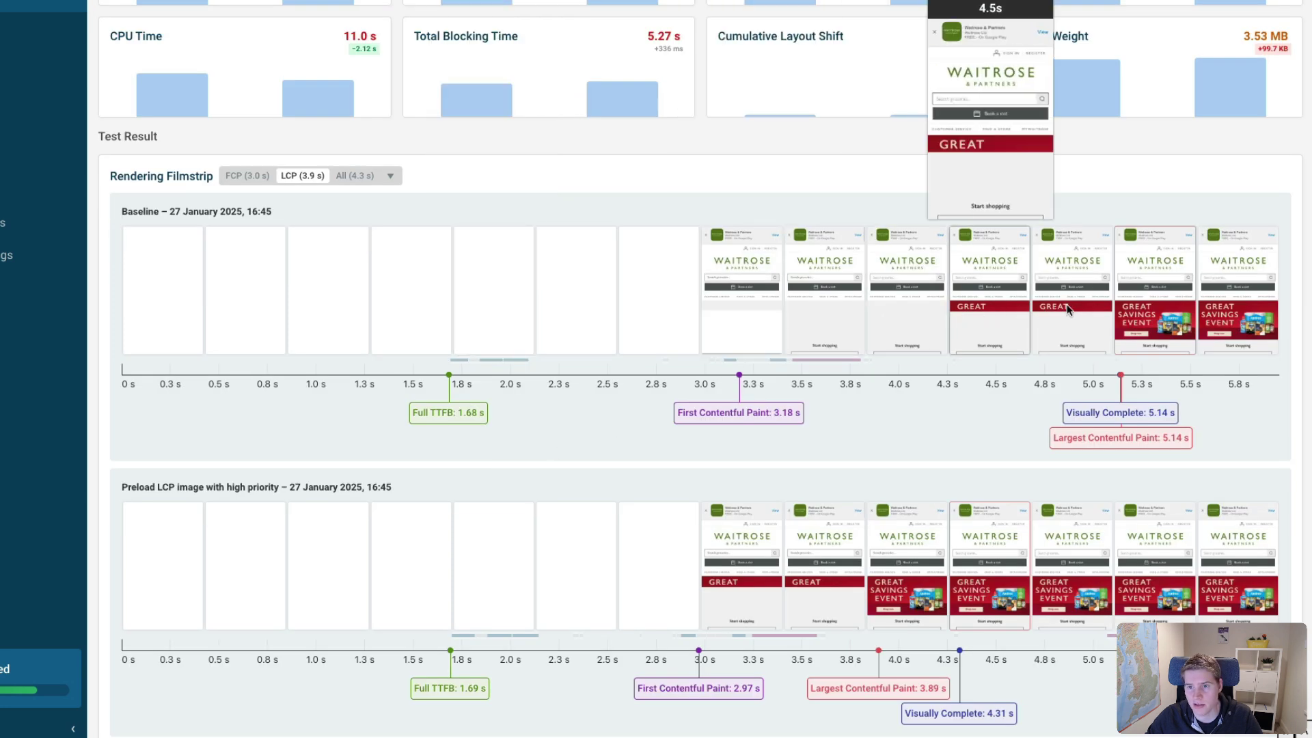
scroll(957, 383, "down", 1)
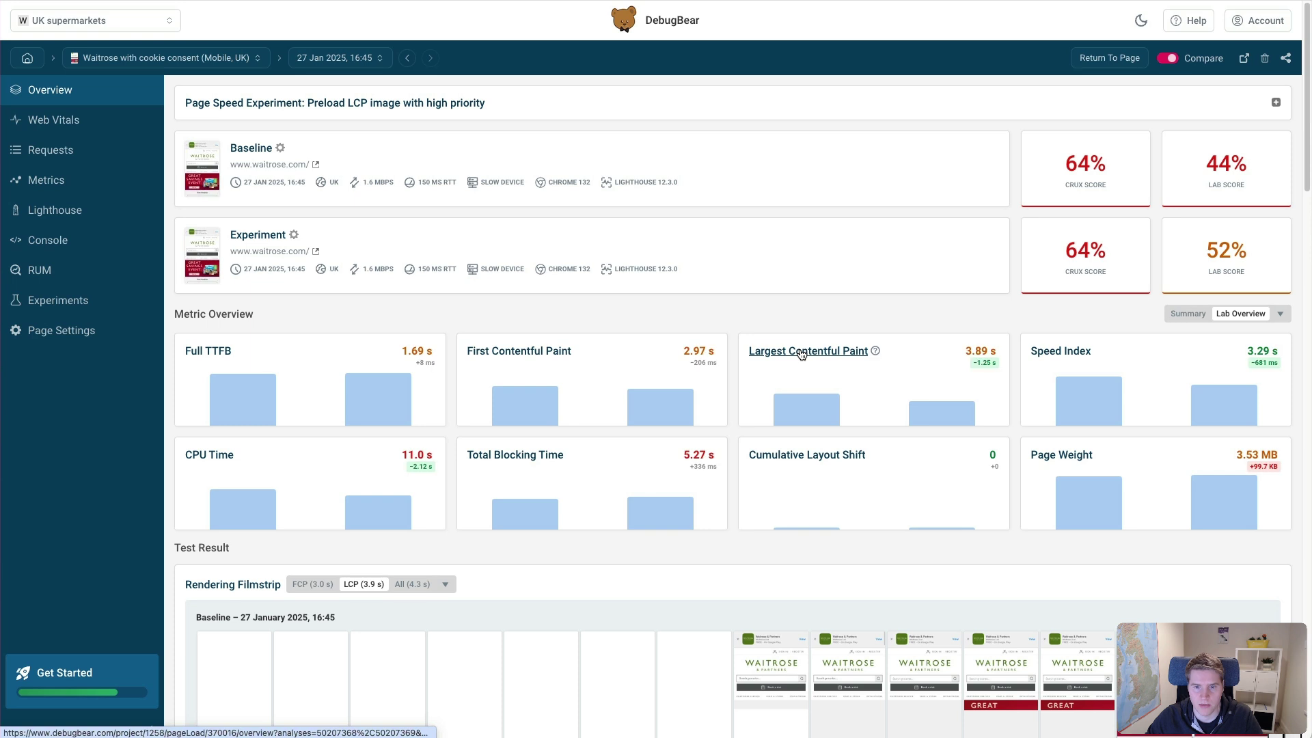
- Compare both runs' LCP details: hero image requested 1.41 s earlier, load delay down from 30% to 3%
left_click(800, 350)
scroll(613, 507, "down", 5)
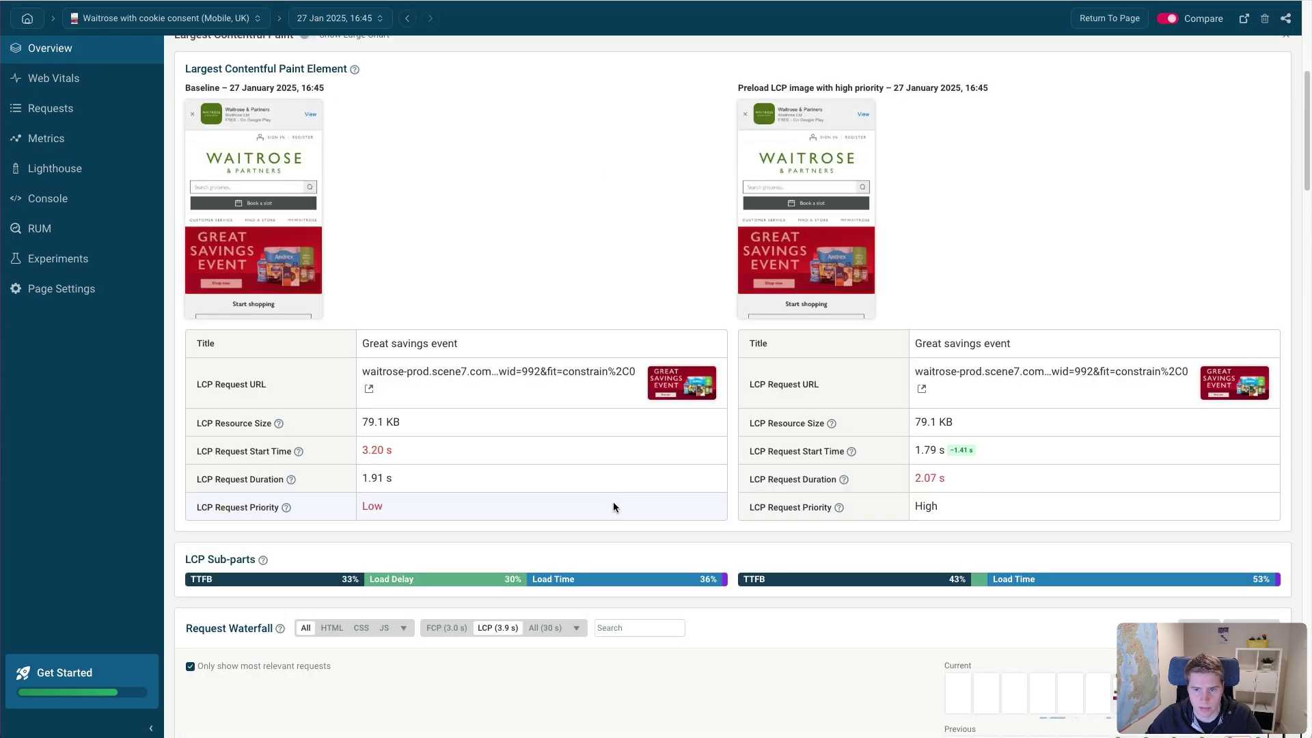
triple_click(267, 451)
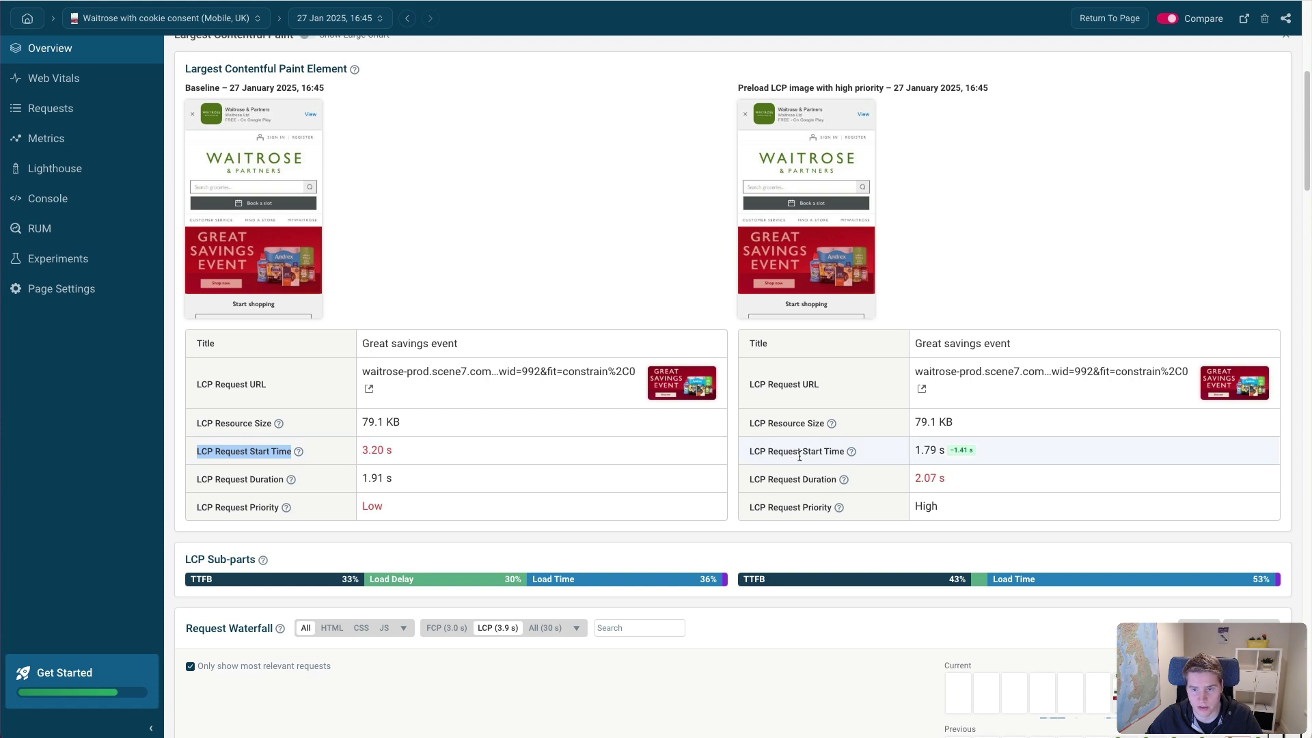
scroll(586, 489, "down", 3)
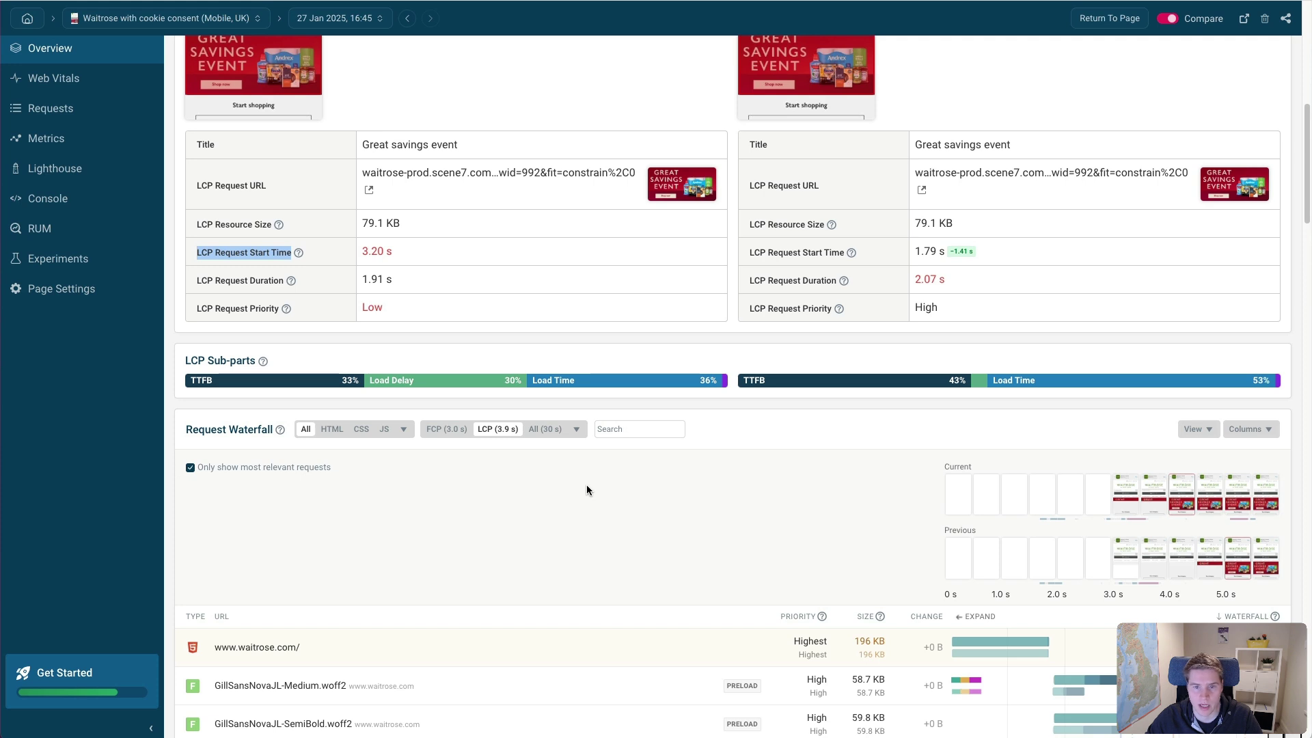
mouse_move(402, 382)
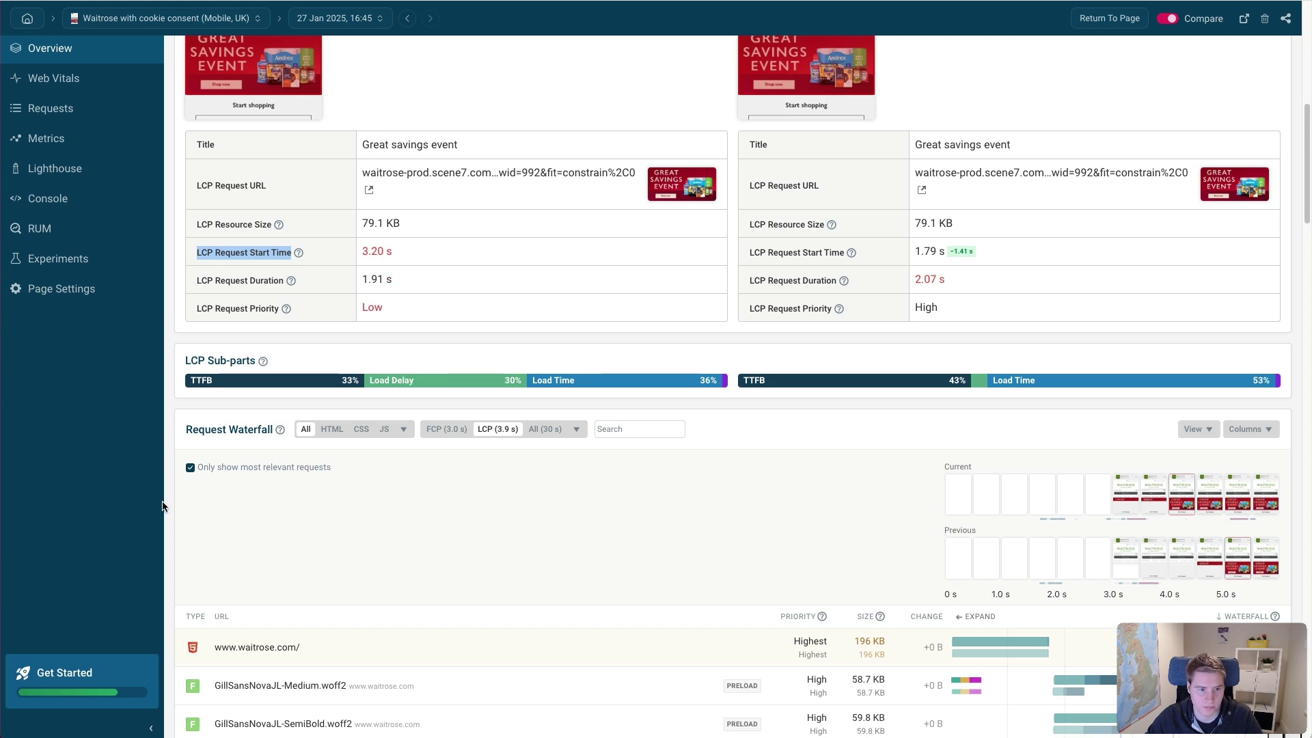
scroll(167, 499, "down", 8)
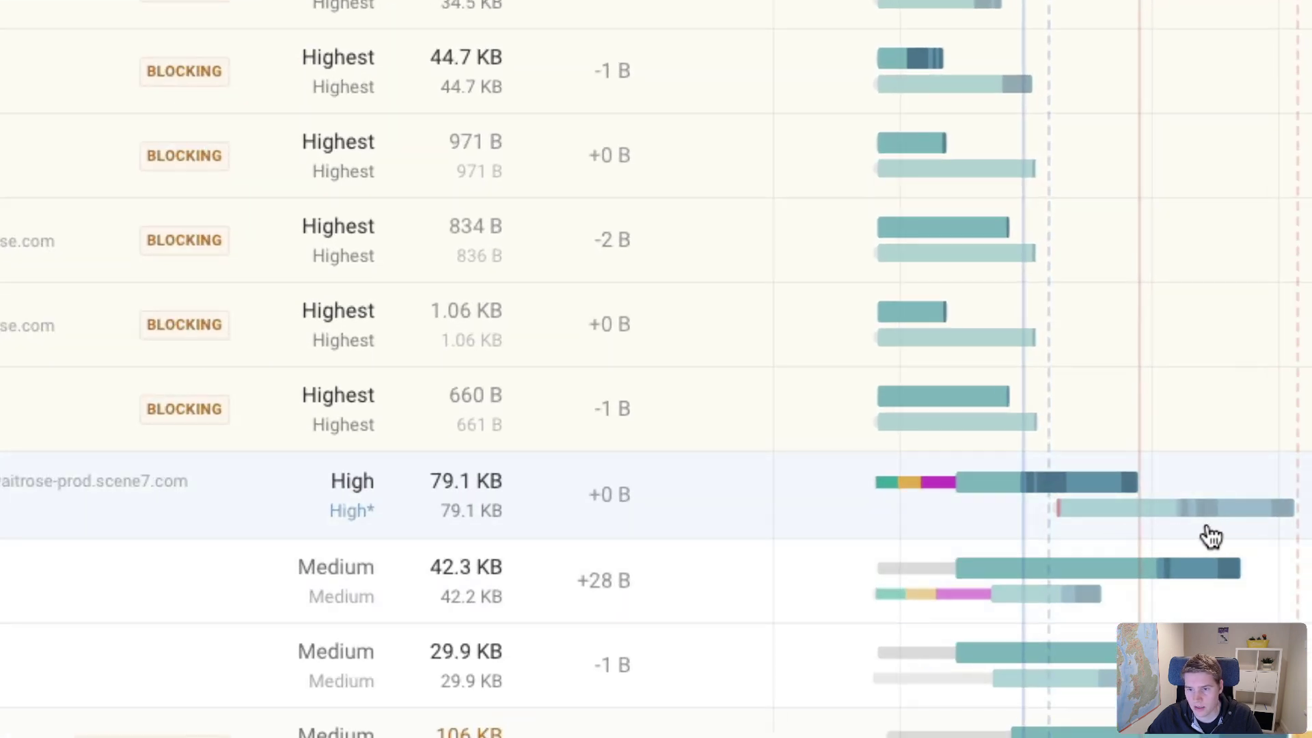
mouse_move(1002, 521)
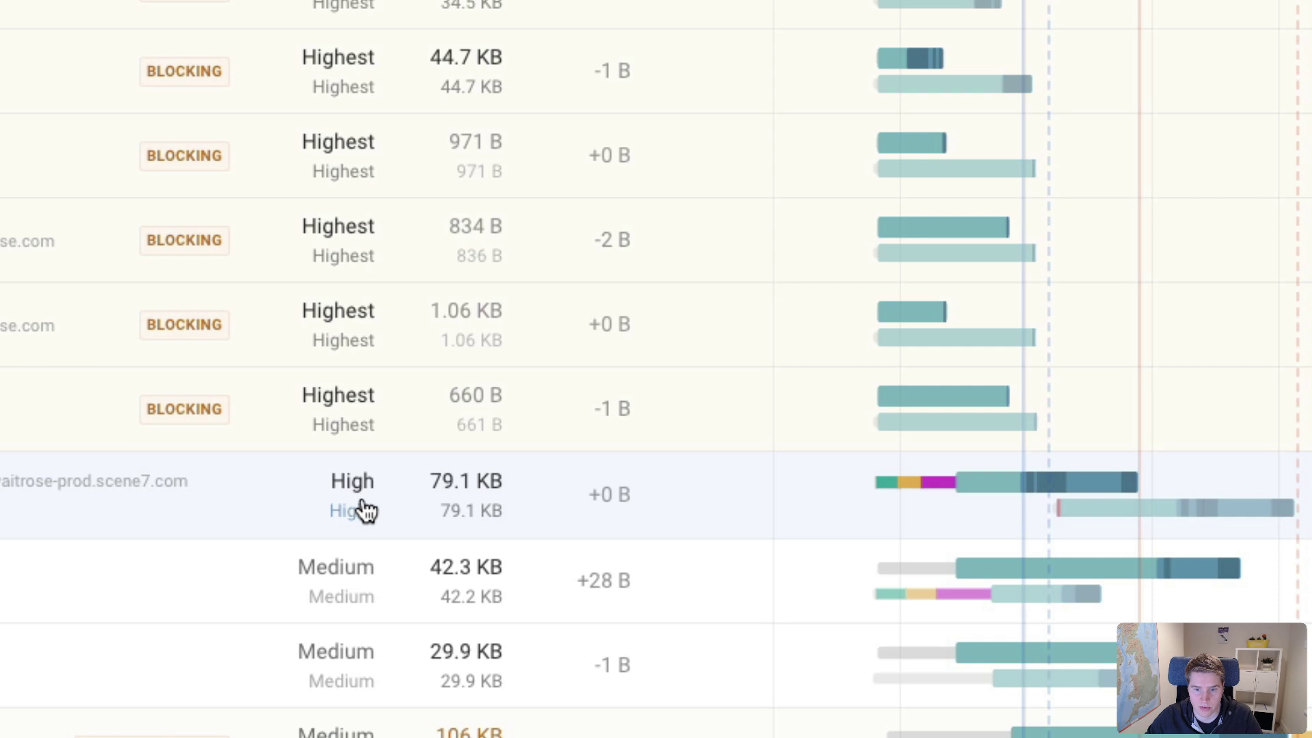
mouse_move(360, 520)
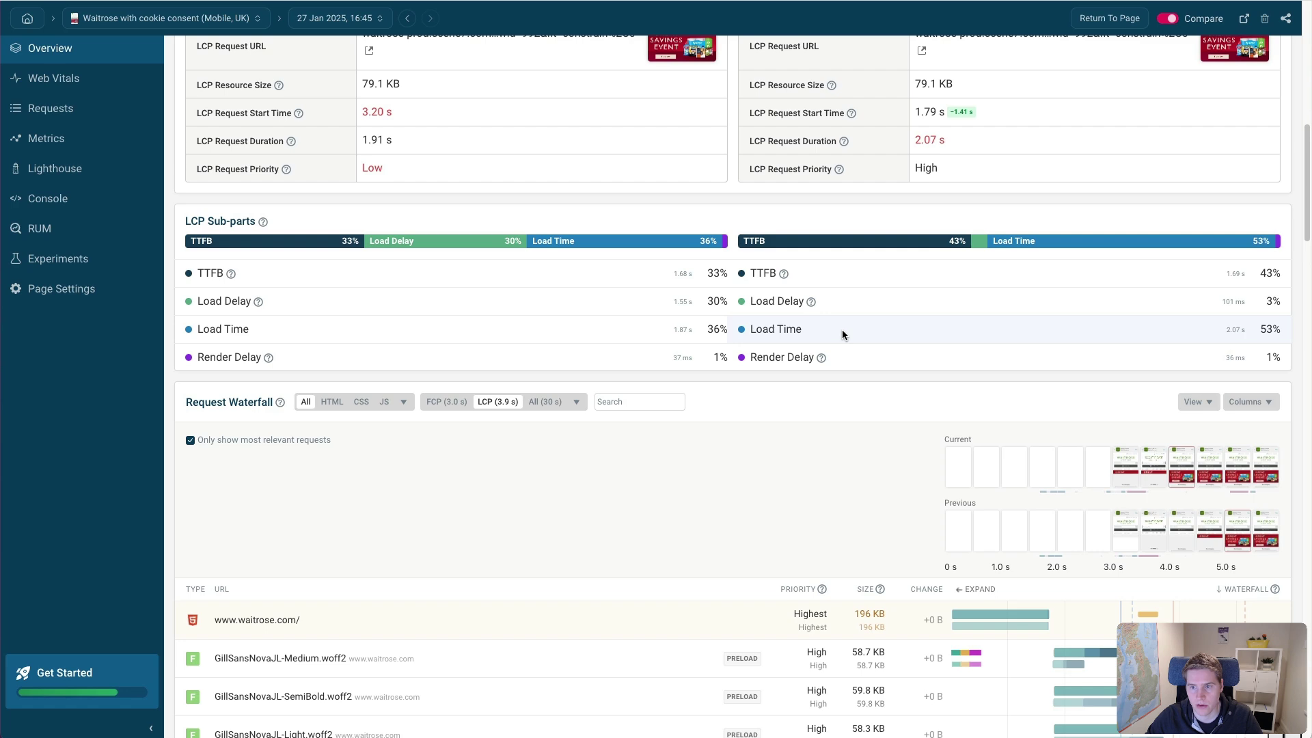
scroll(679, 151, "down", 5)
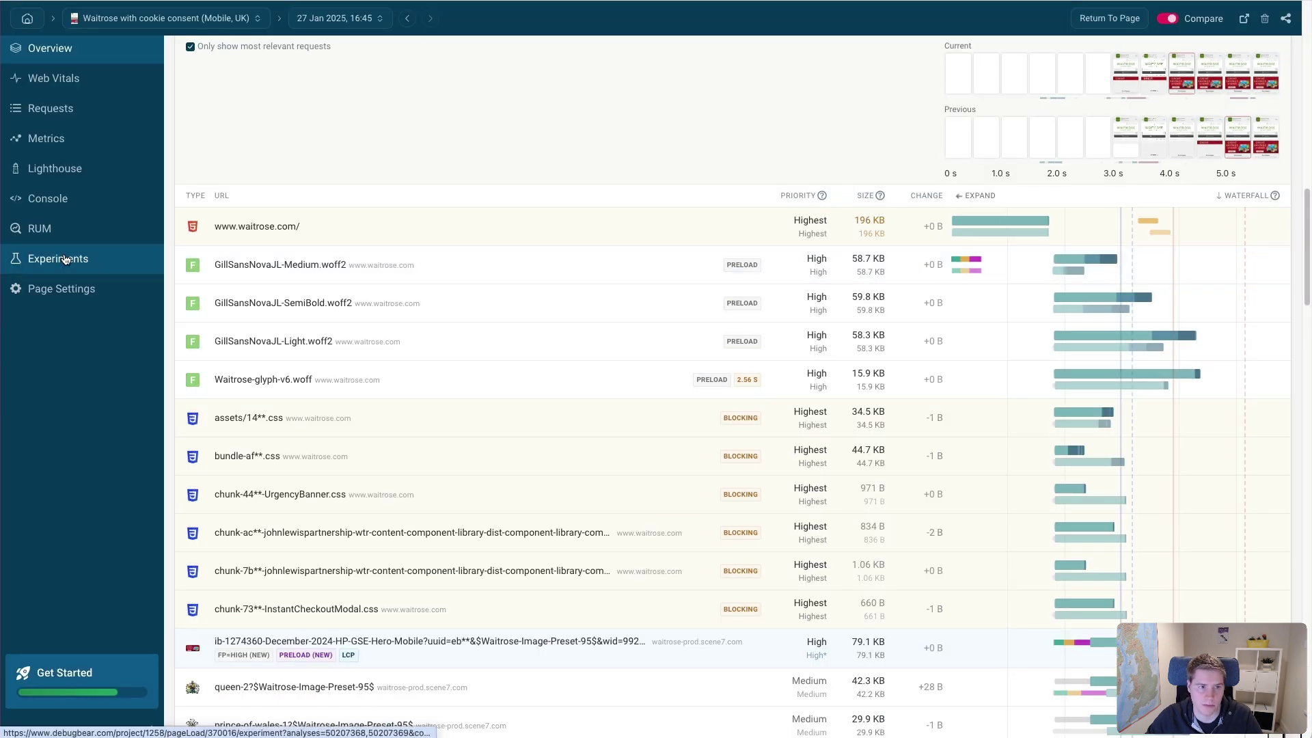
- Delete the four font preload links (lines 19–22) from the experiment's Document HTML head
left_click(79, 258)
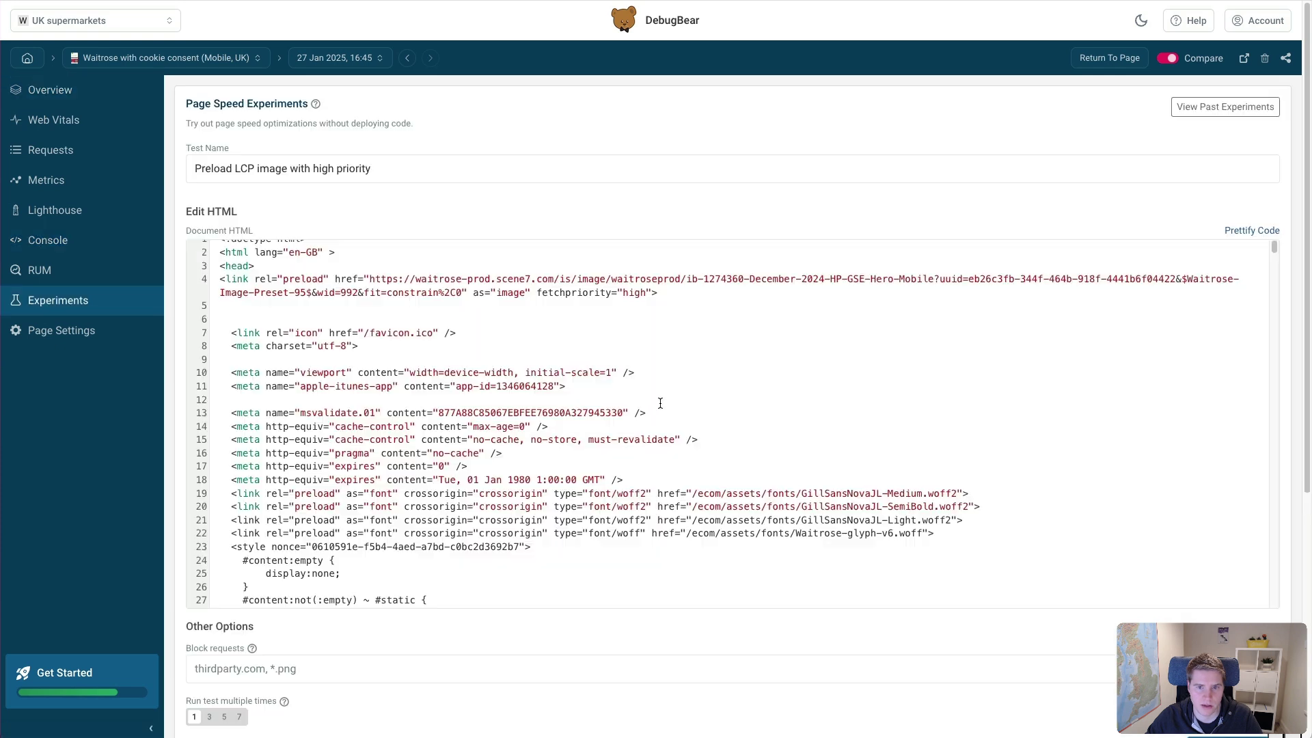
left_click(693, 403)
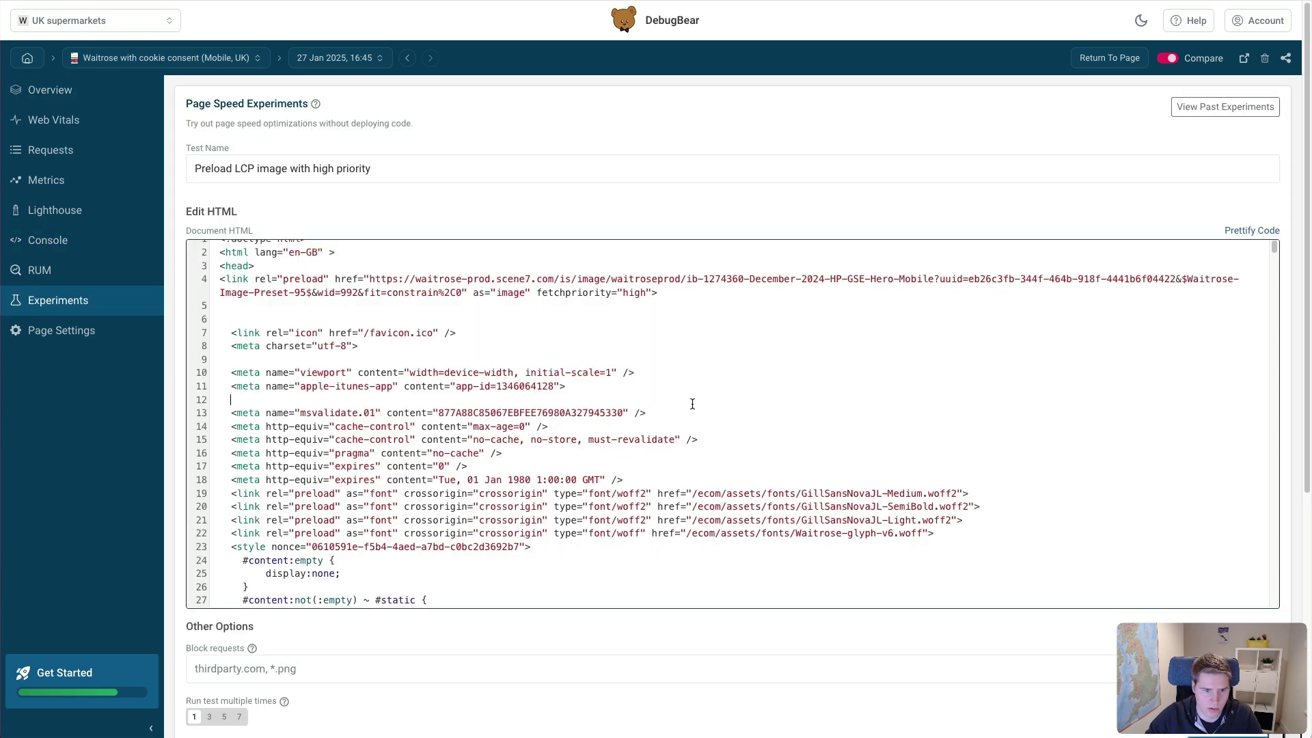
left_click_drag(953, 534, 829, 493)
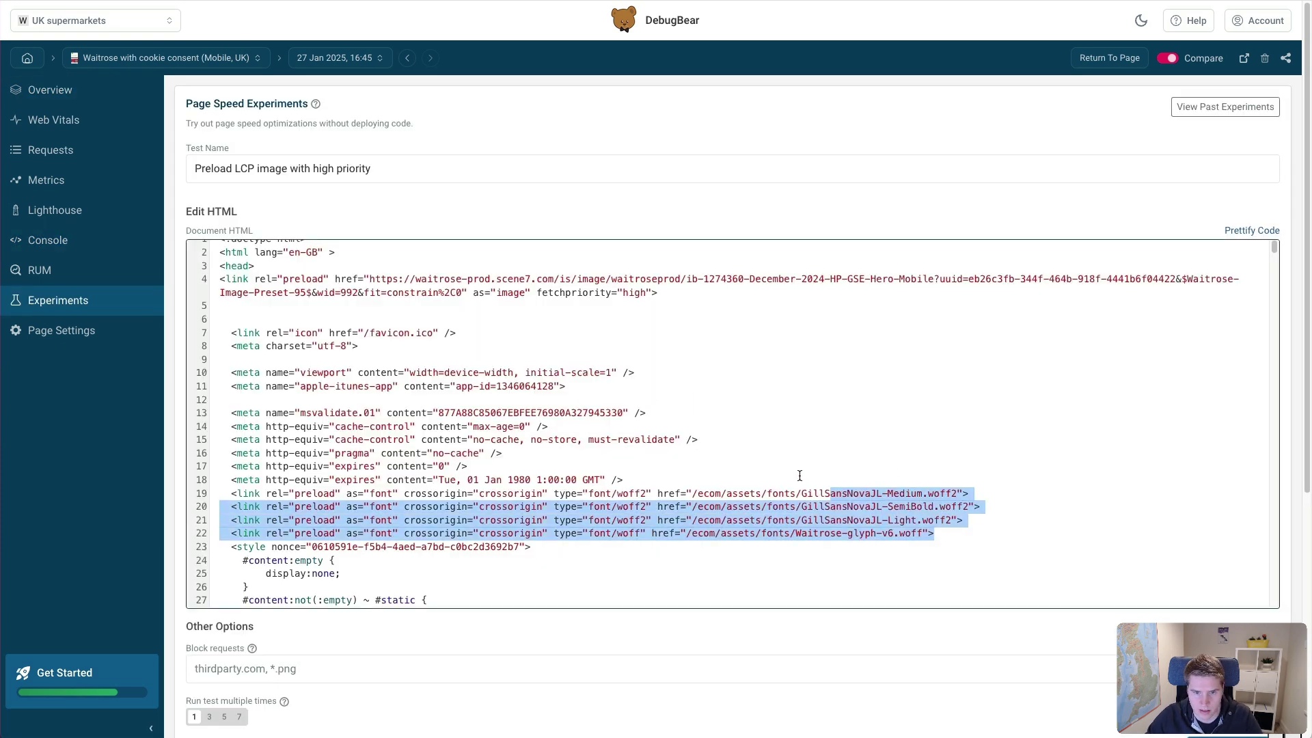
key("shift+Home")
key("BackSpace")
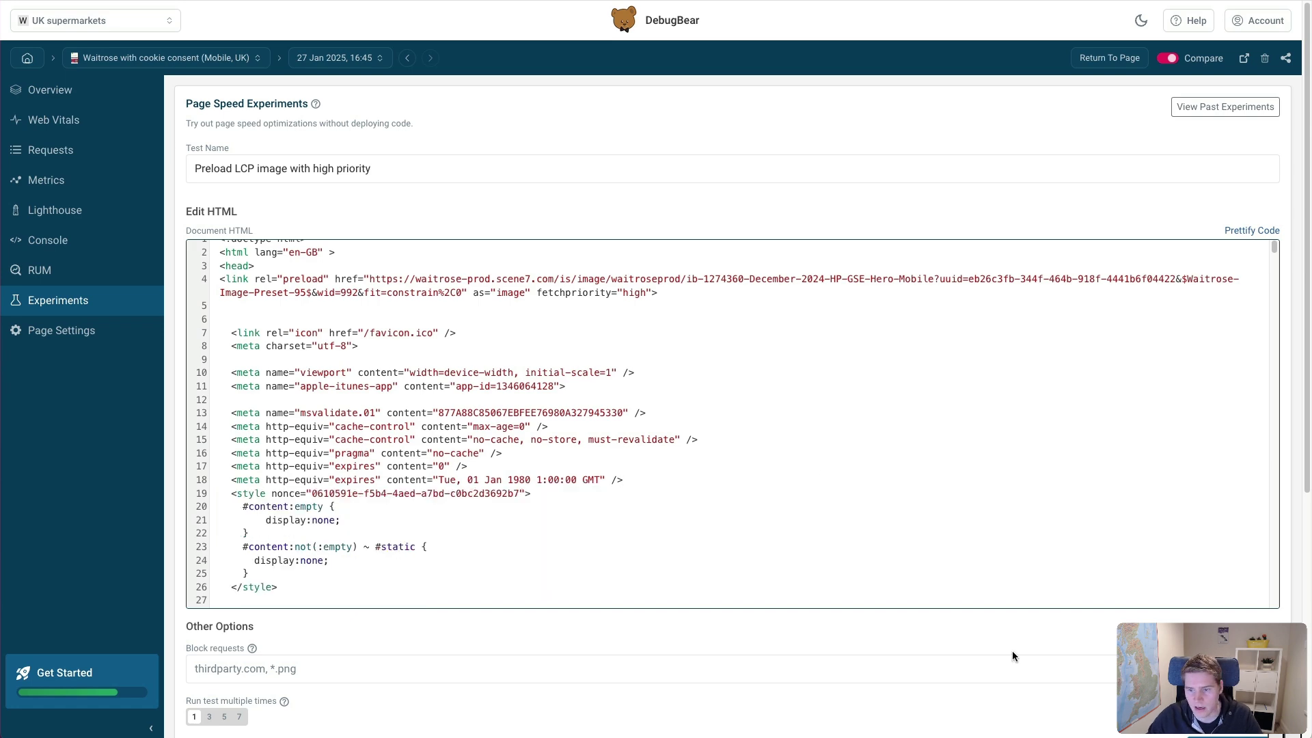
scroll(1013, 655, "down", 2)
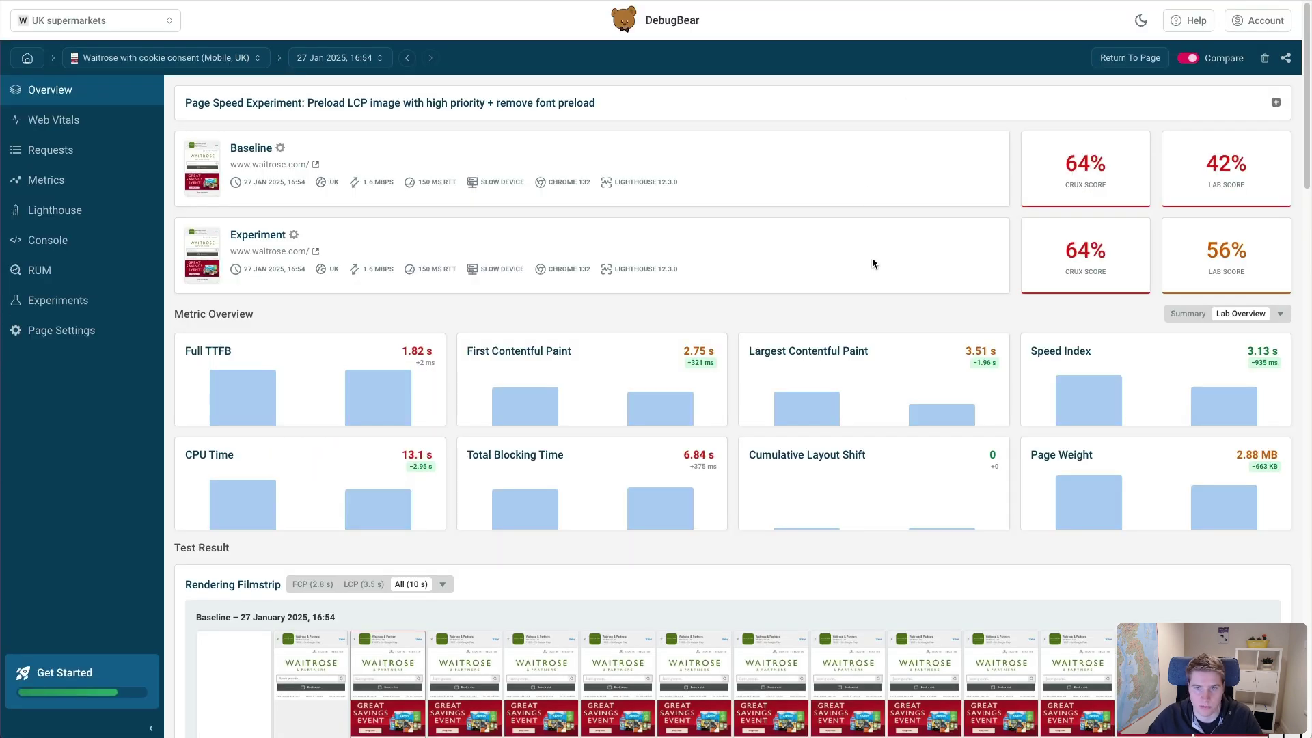
- Open the LCP comparison details and highlight the experiment's shorter LCP request duration
left_click(820, 351)
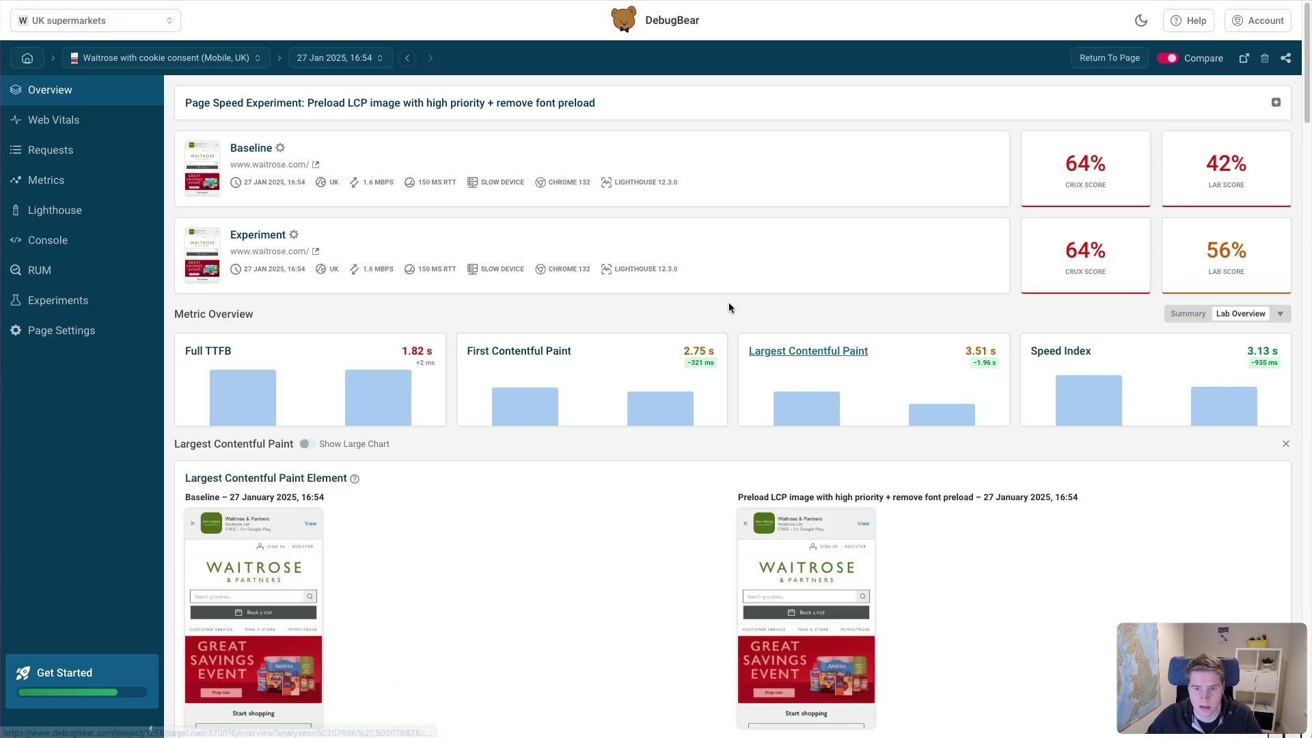
scroll(729, 307, "down", 9)
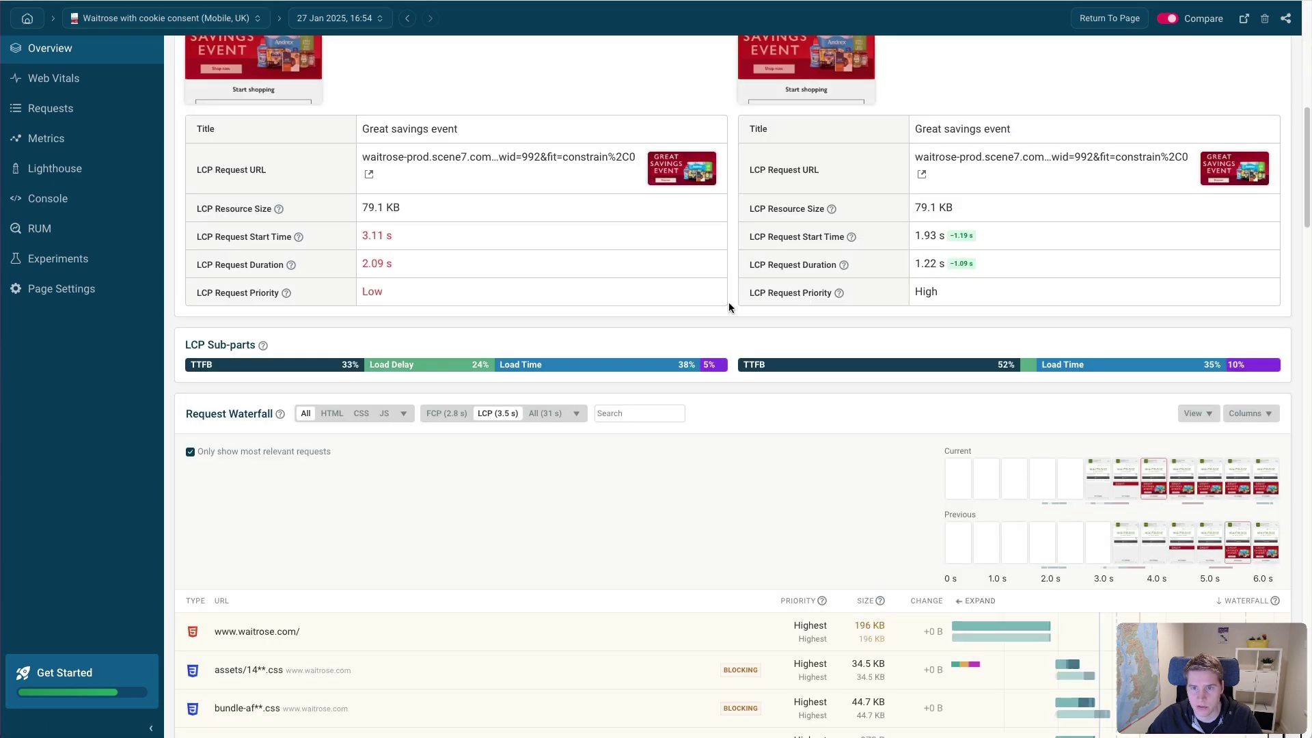
left_click_drag(837, 266, 739, 303)
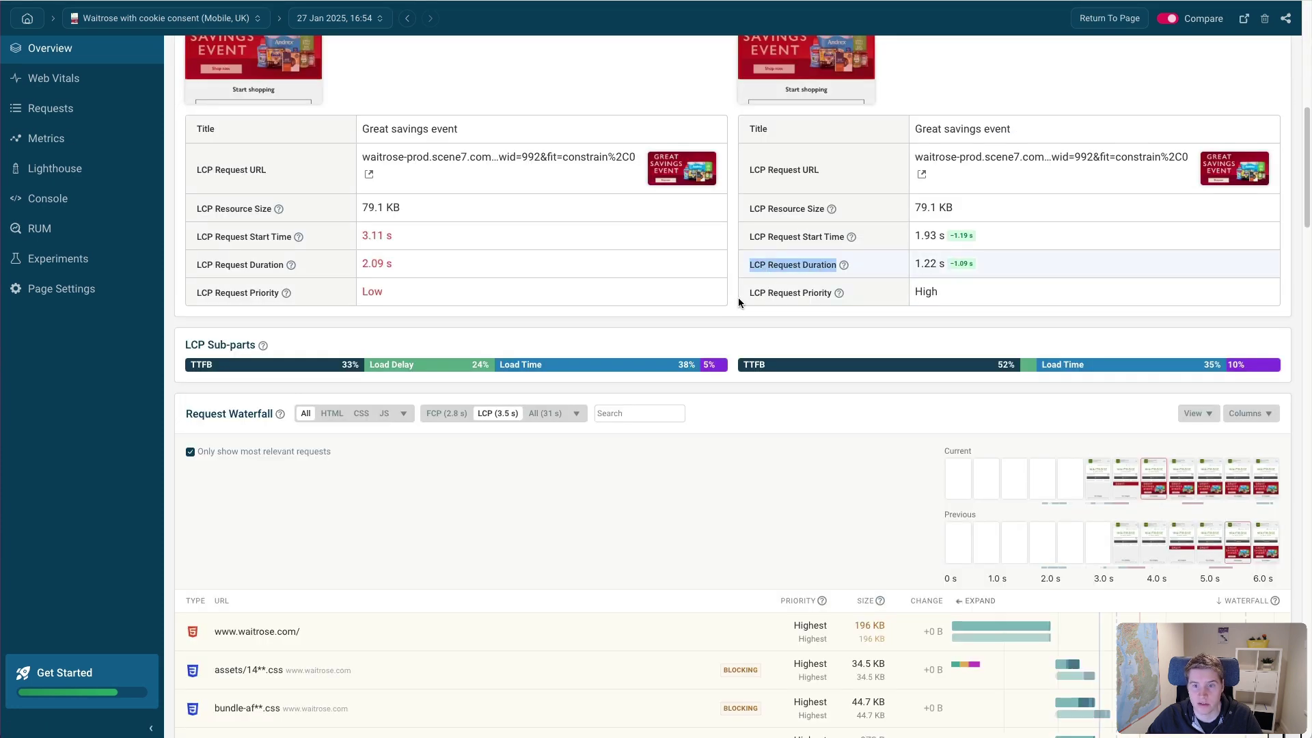
scroll(734, 303, "down", 2)
scroll(730, 336, "up", 11)
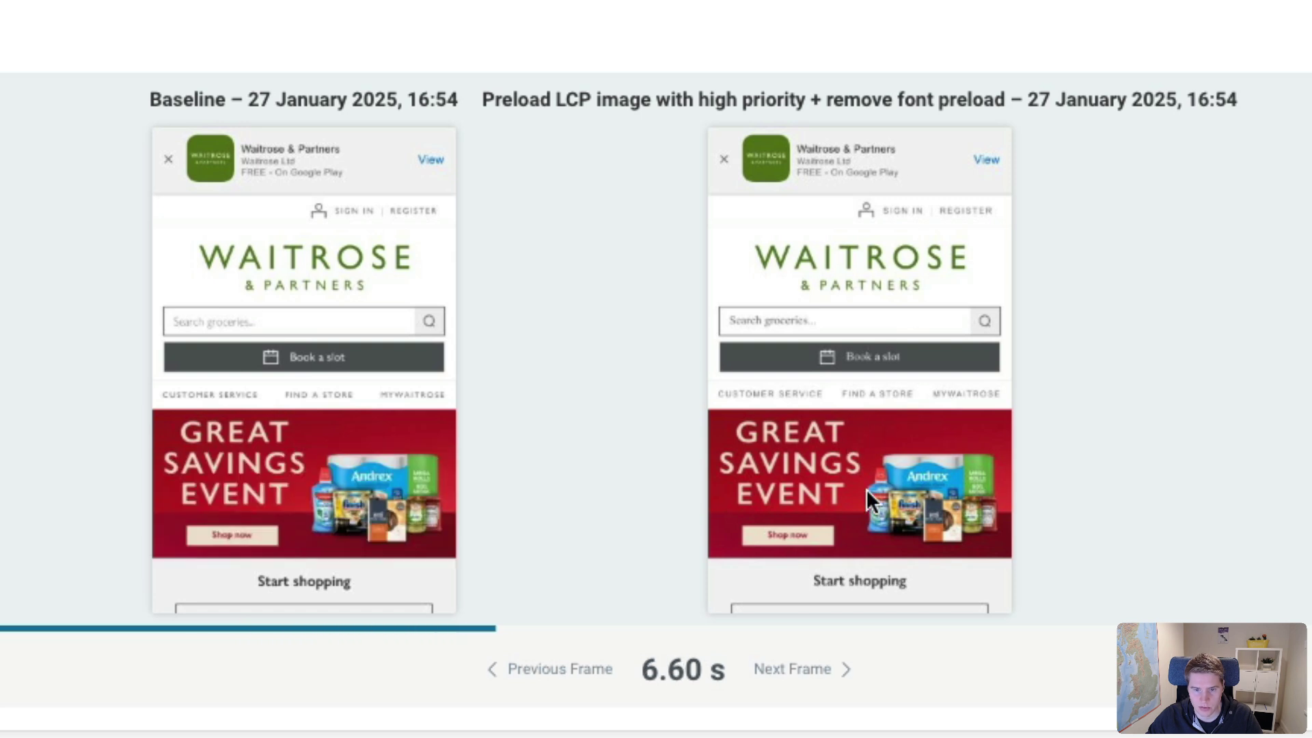
- Step the side-by-side video back to 3.31 s, where only the experiment's hero banner paints
left_click(564, 670)
left_click(568, 670)
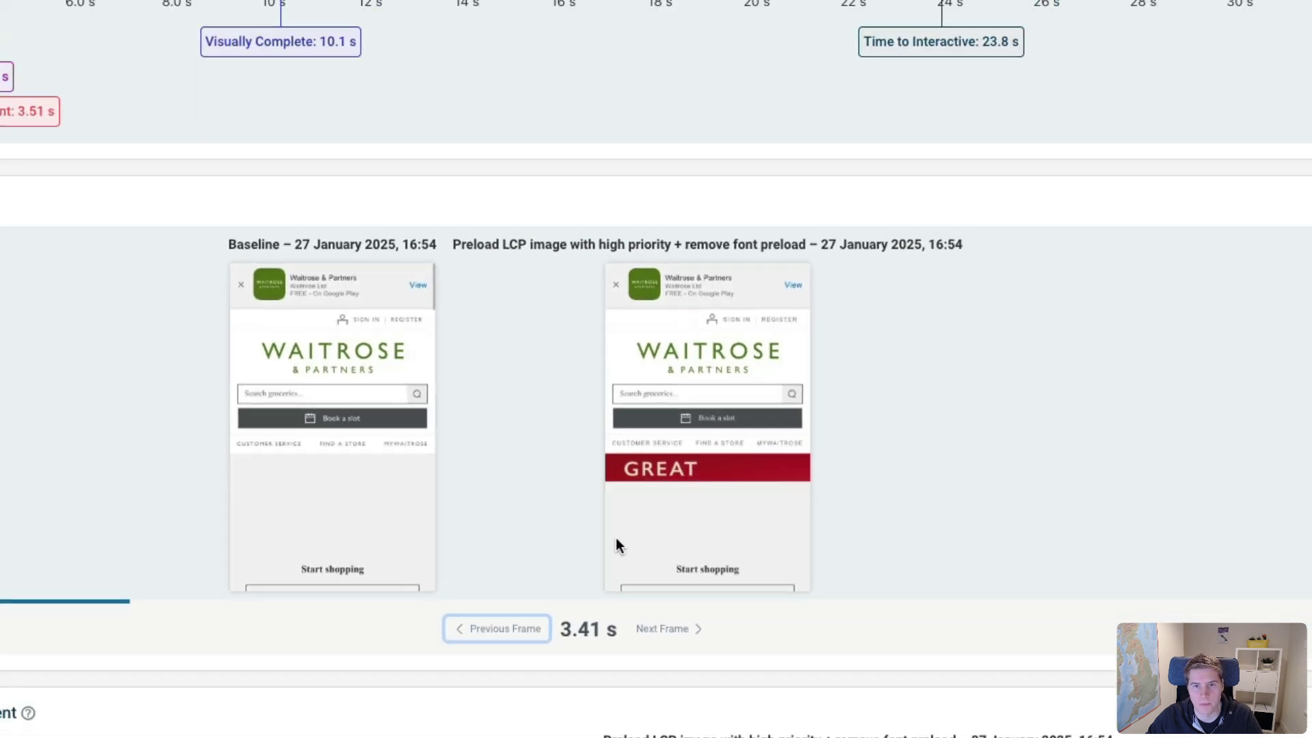
scroll(823, 478, "up", 15)
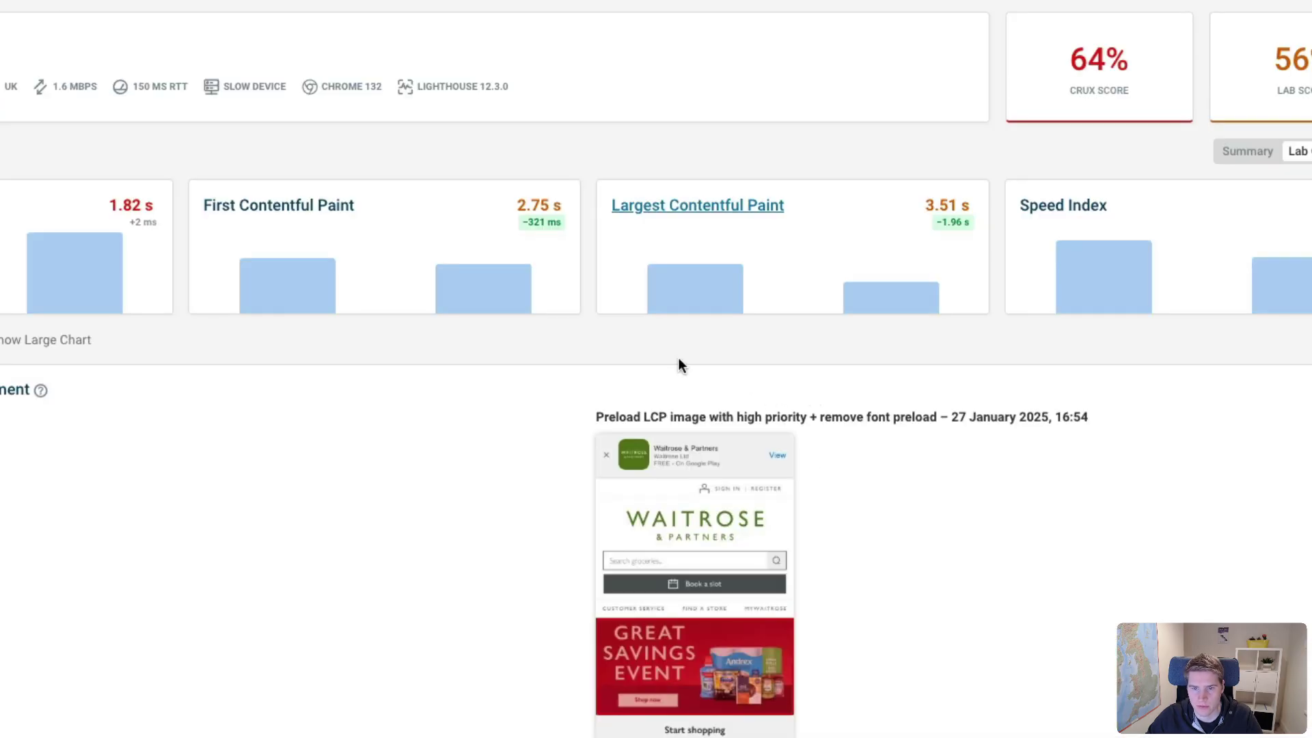
mouse_move(687, 283)
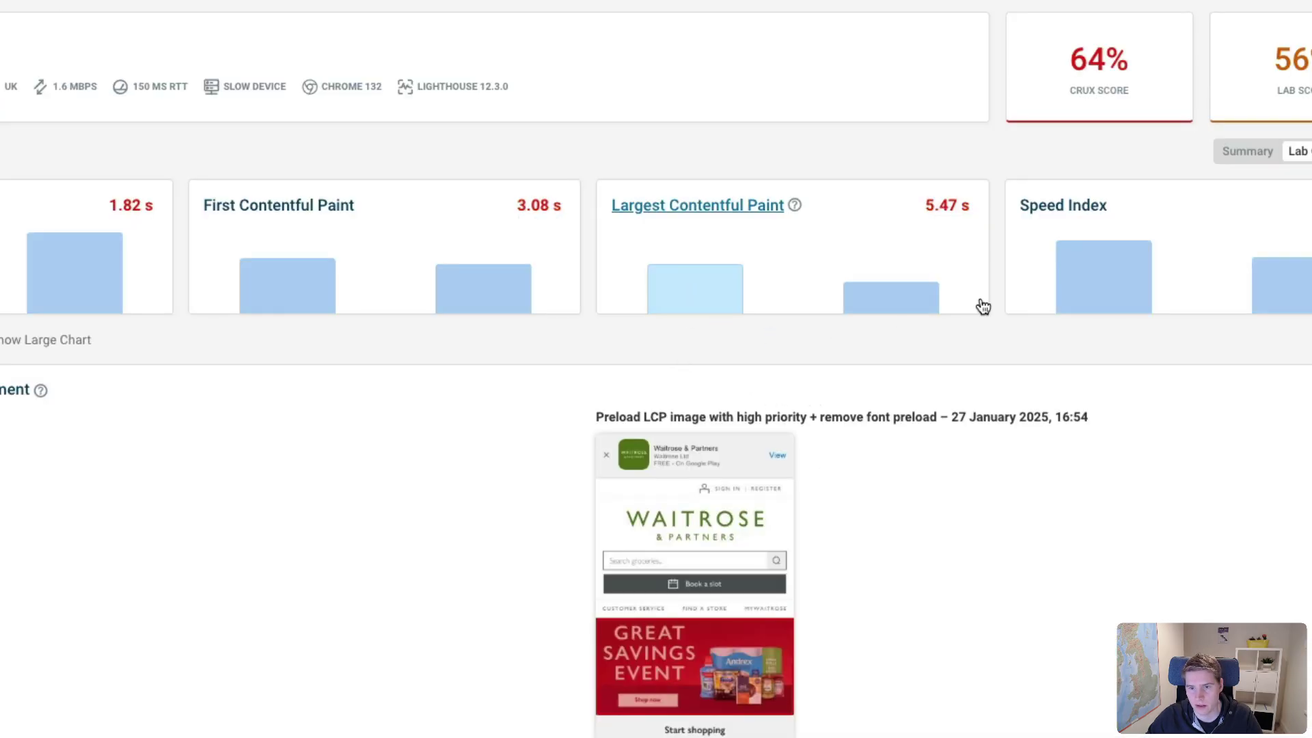
mouse_move(921, 295)
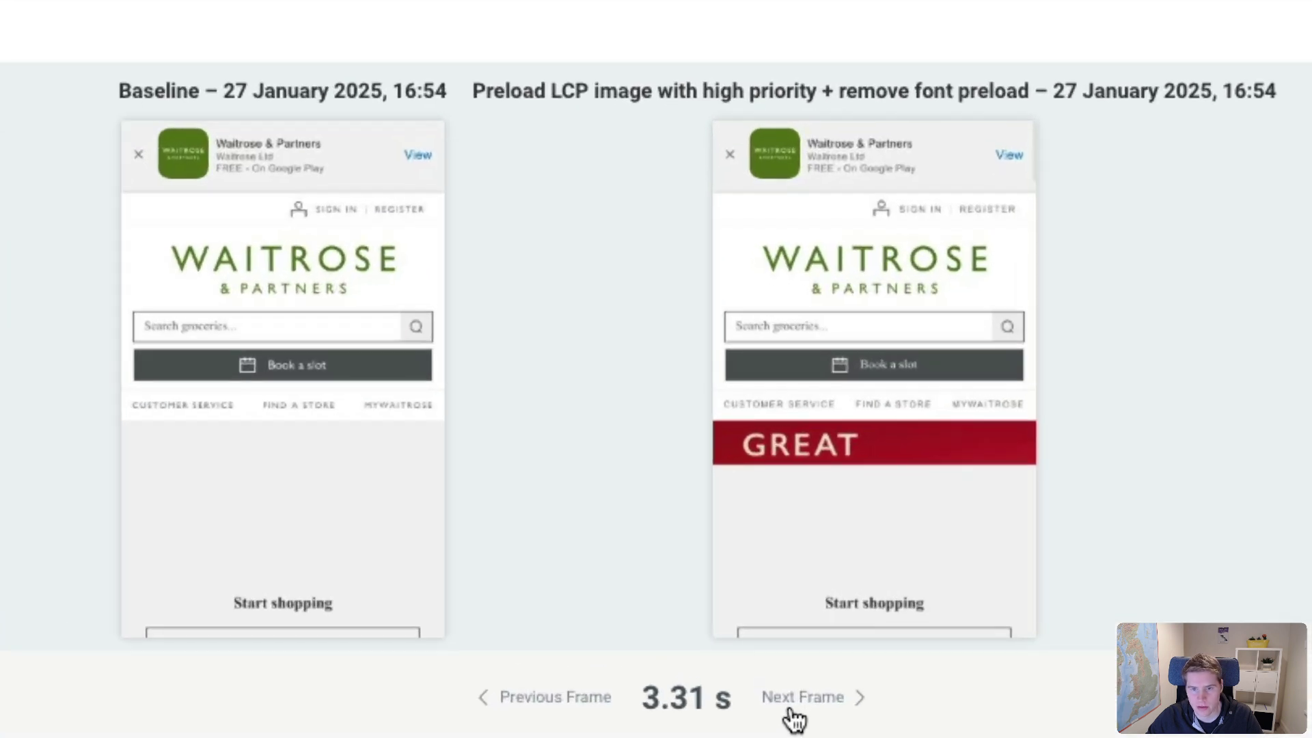
- Step the comparison video forward until the experiment's and then the baseline's banner fully appear
left_click(774, 589)
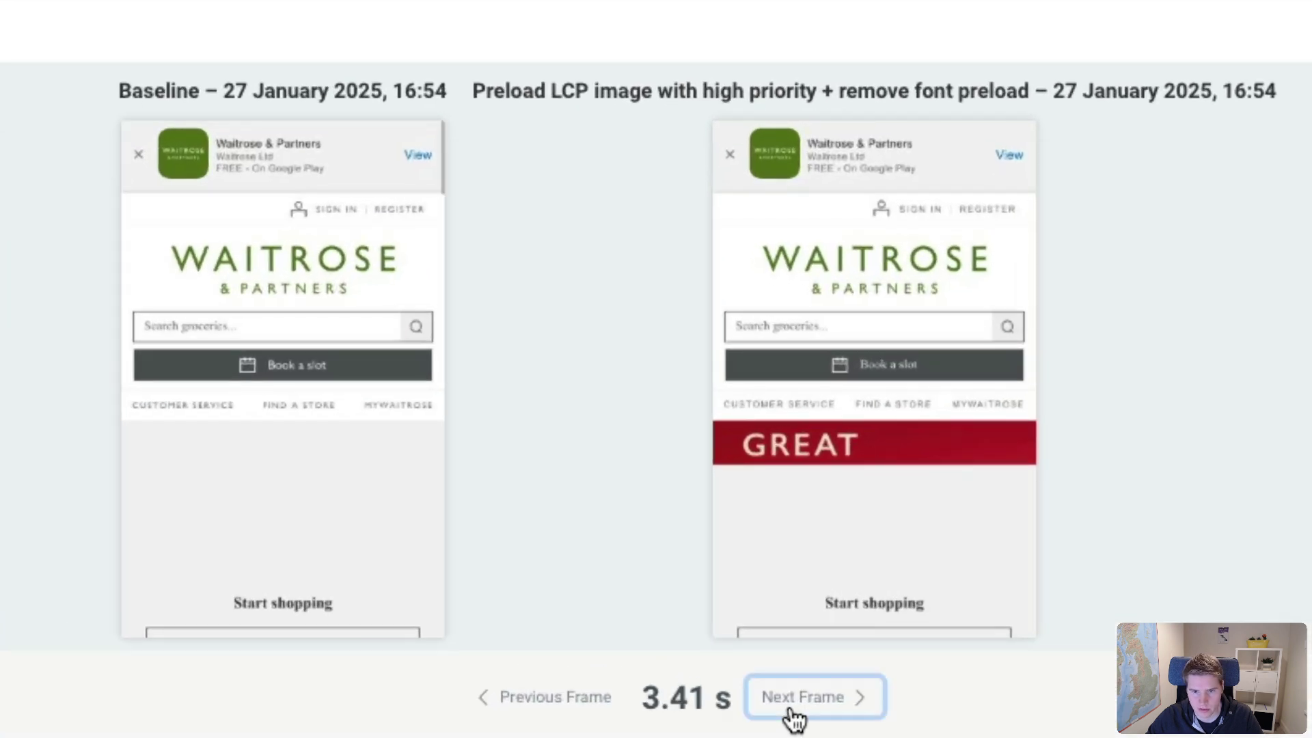
left_click(794, 716)
left_click(794, 716)
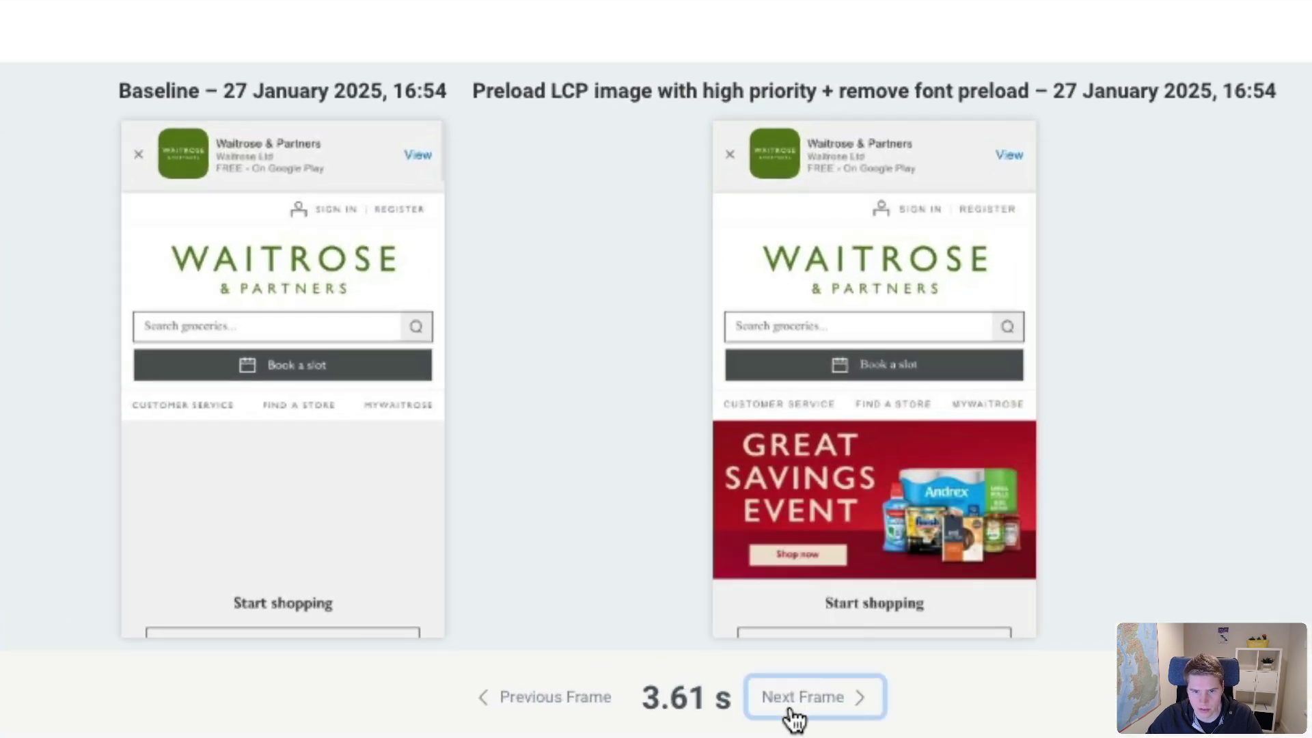
left_click(794, 716)
left_click(794, 716)
left_click(794, 716)
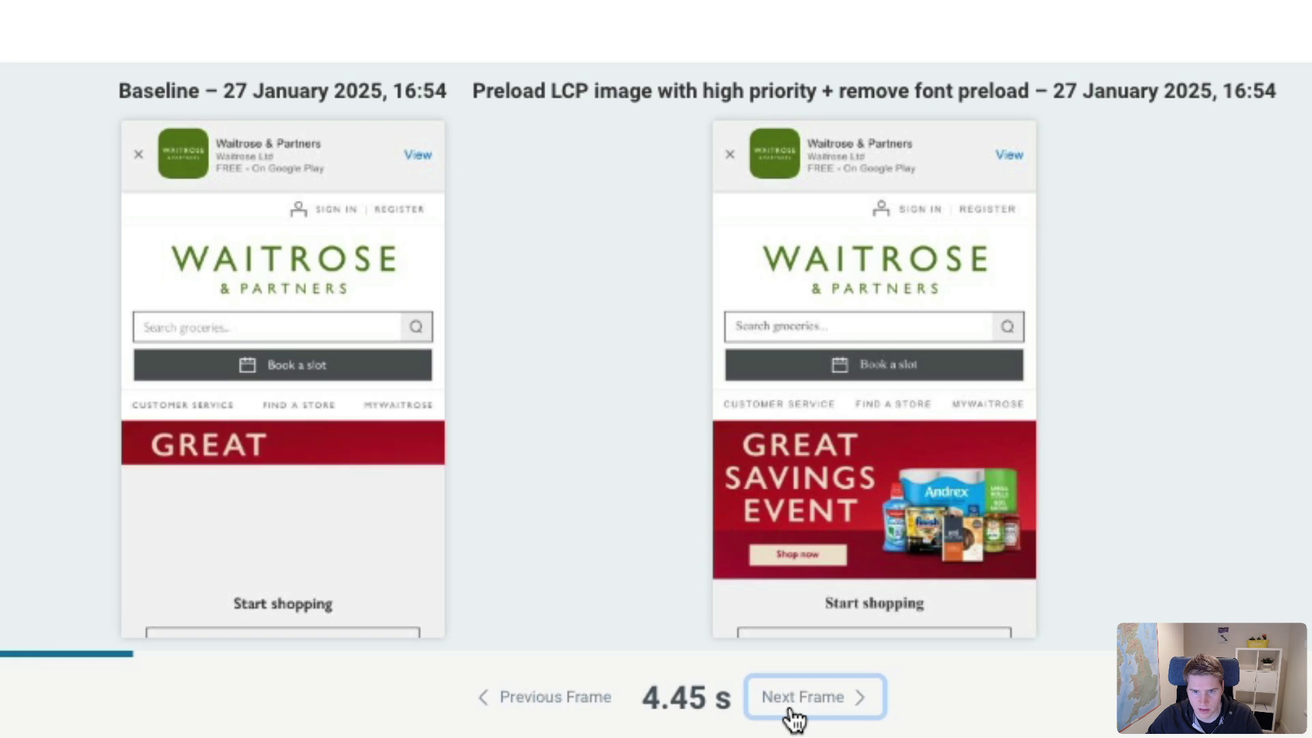
left_click(789, 718)
left_click(785, 717)
left_click(786, 717)
left_click(779, 717)
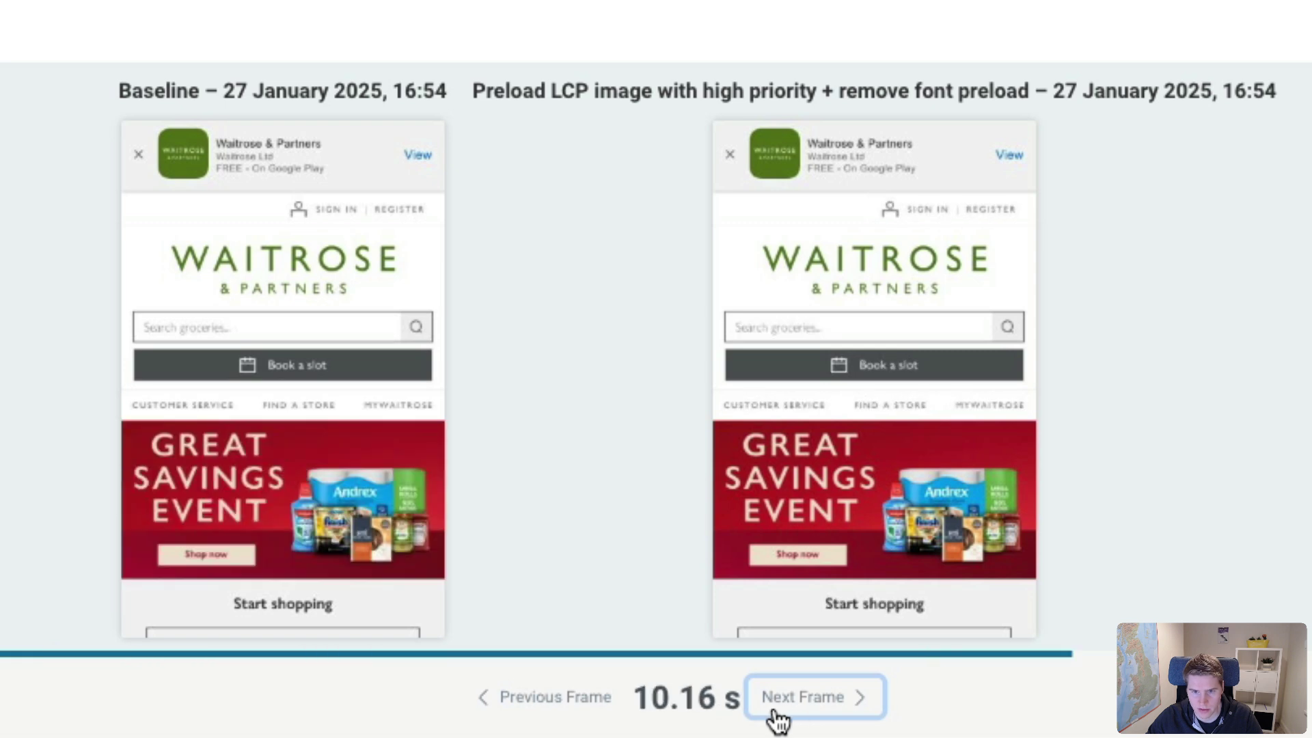
- Compare the 6.41 s and 9.26 s frames, then inspect the 59.8 KB preloaded request's details
left_click(583, 699)
left_click(582, 699)
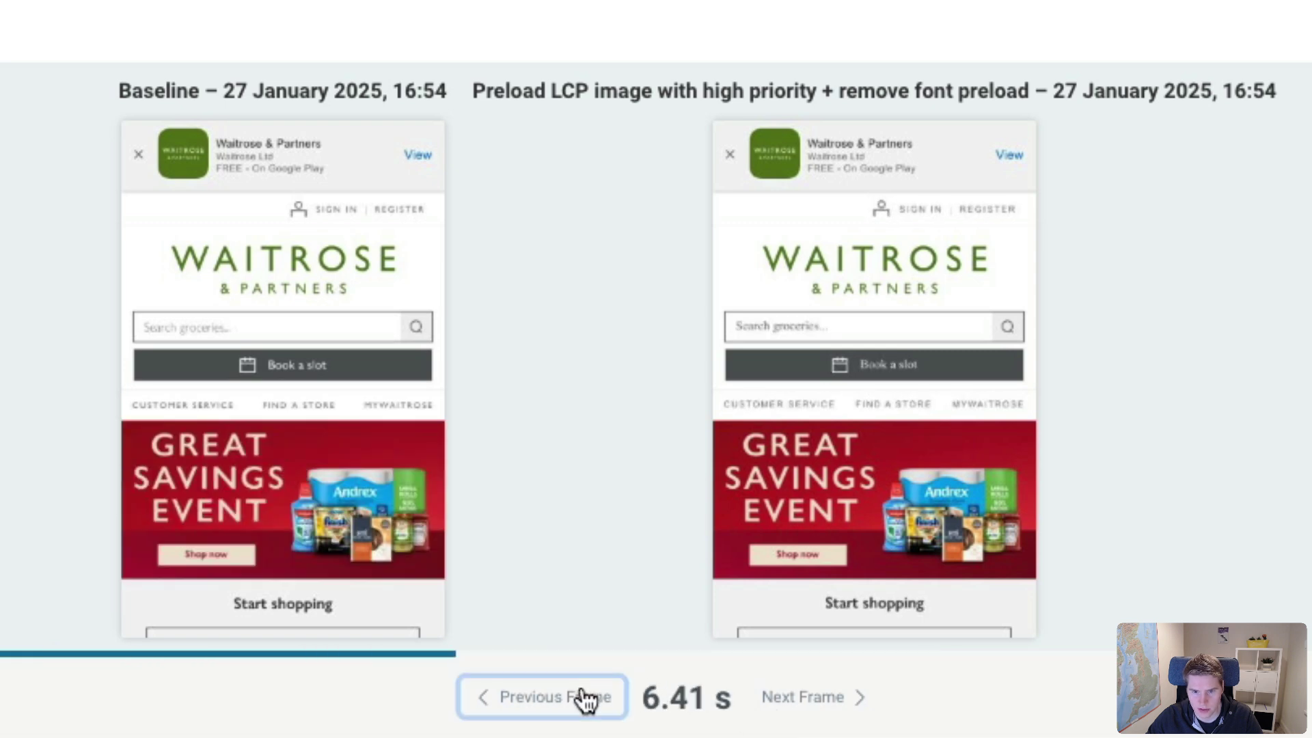
left_click(805, 699)
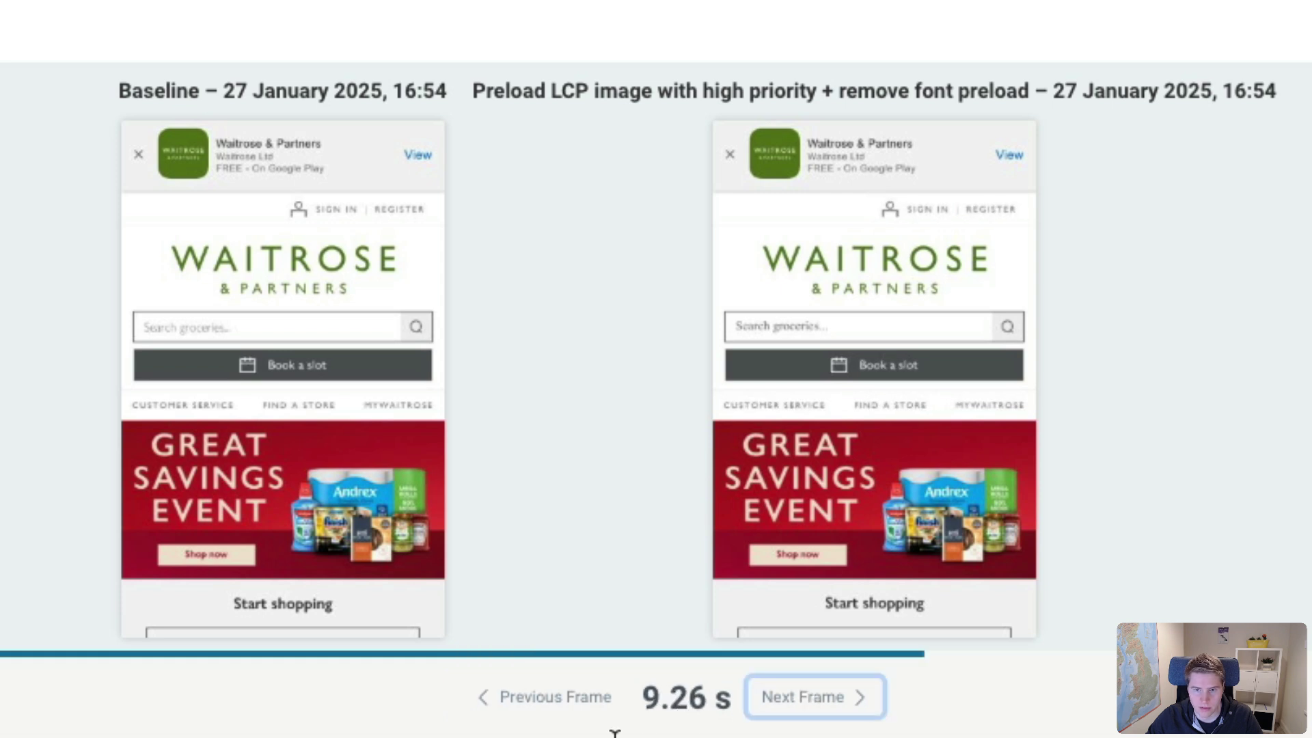
left_click(568, 710)
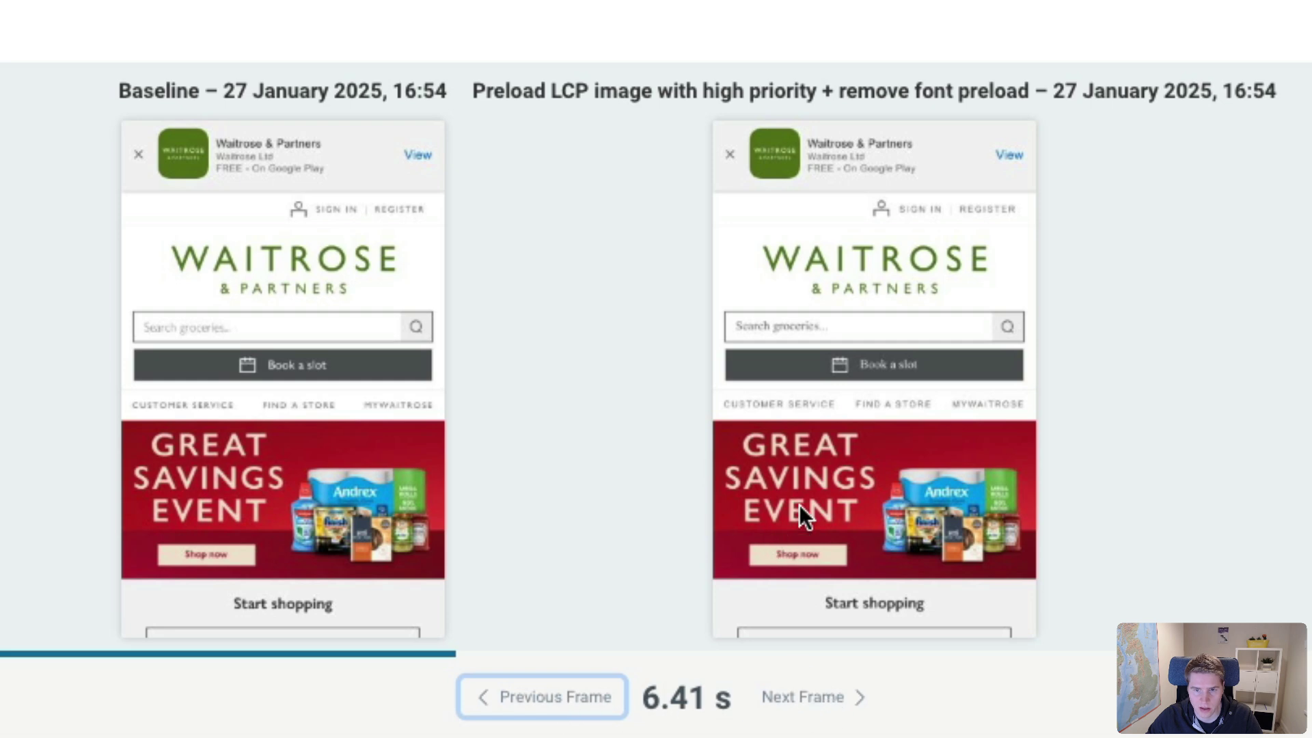
left_click(823, 697)
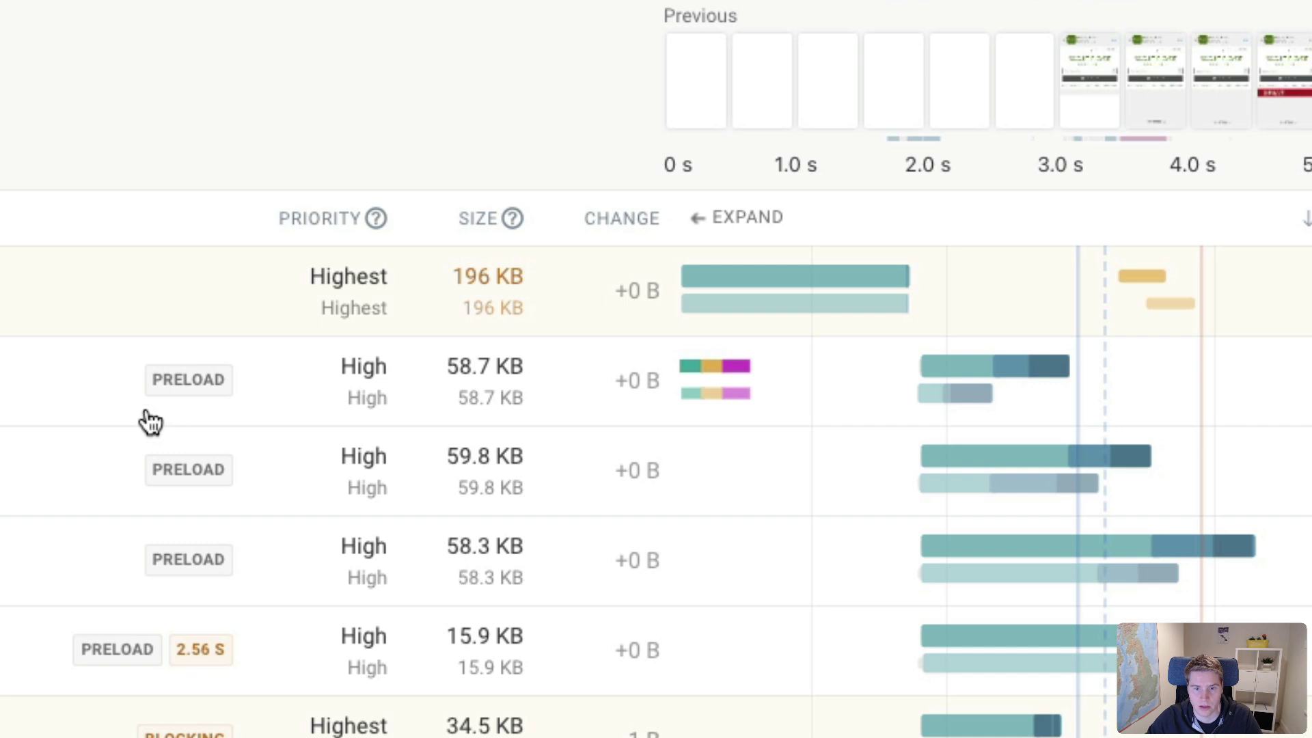
left_click(3, 478)
left_click(4, 479)
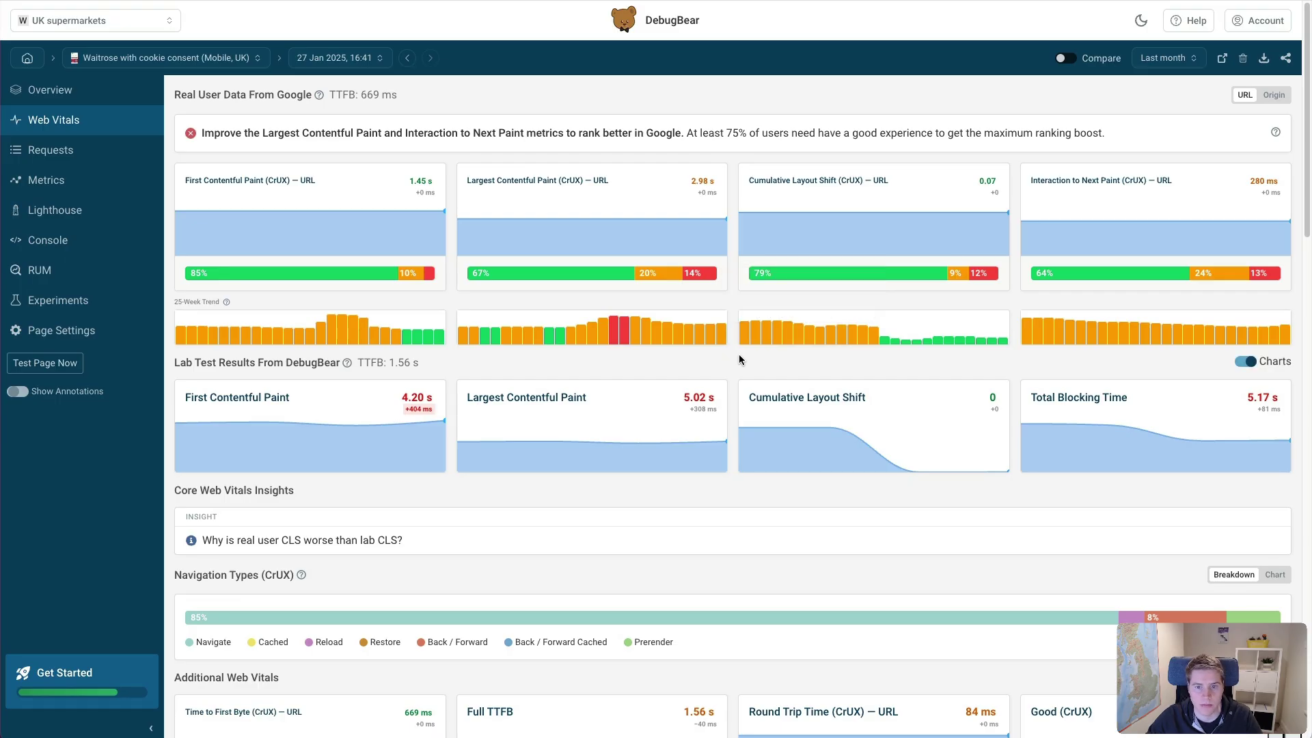
- Expand navigation types into percentages and highlight the 85% normal and 8% back/forward shares
scroll(738, 361, "down", 1)
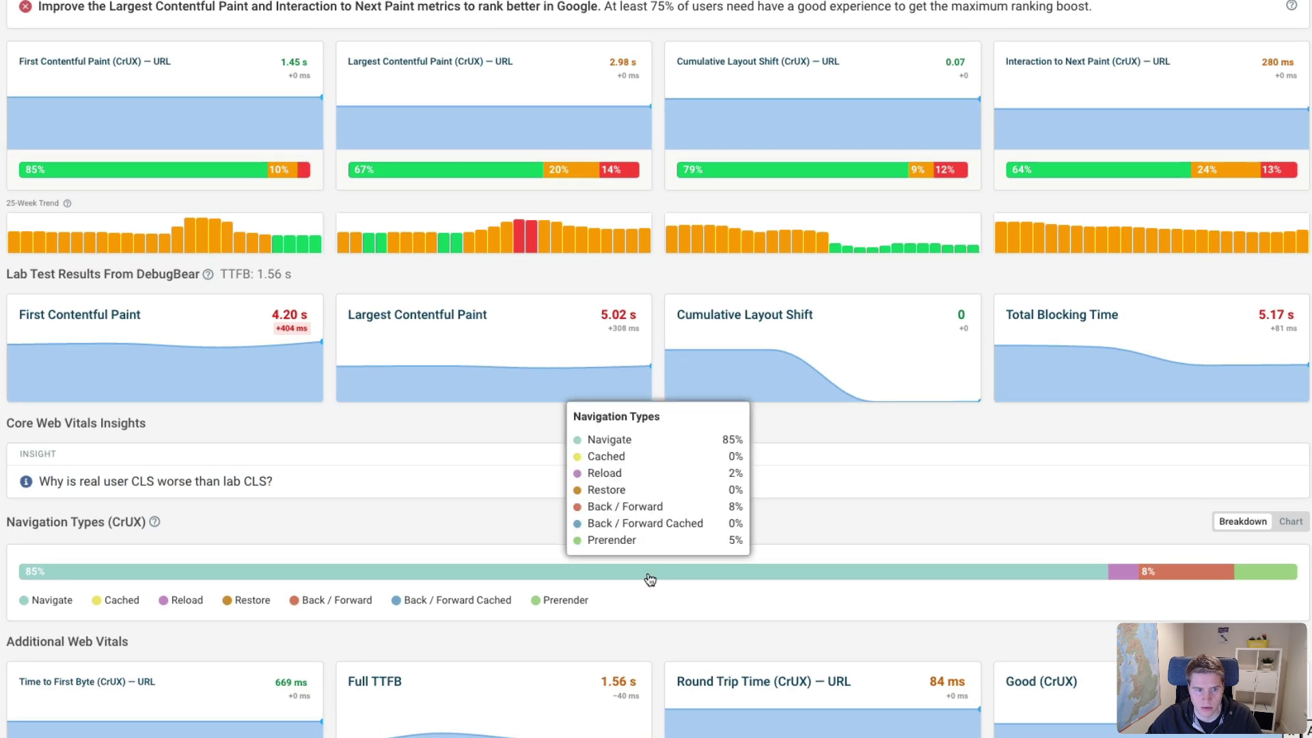
left_click(725, 593)
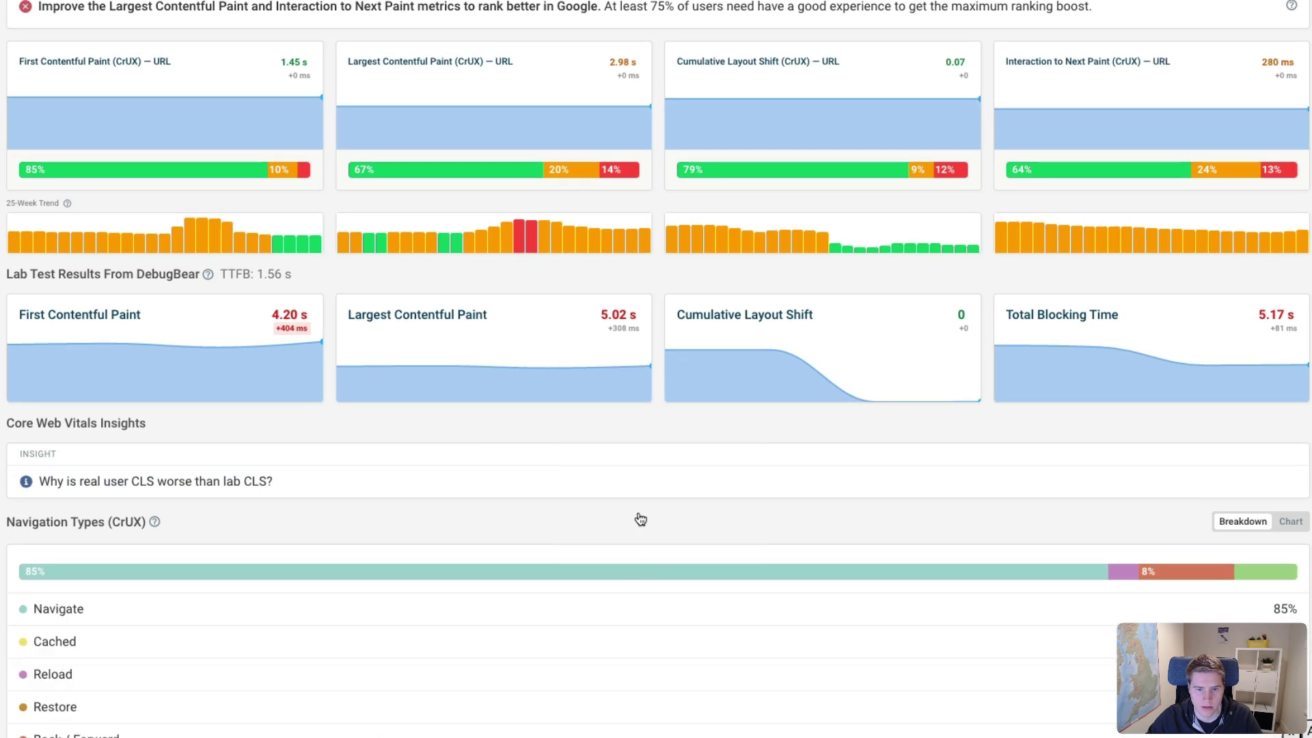
scroll(640, 519, "down", 3)
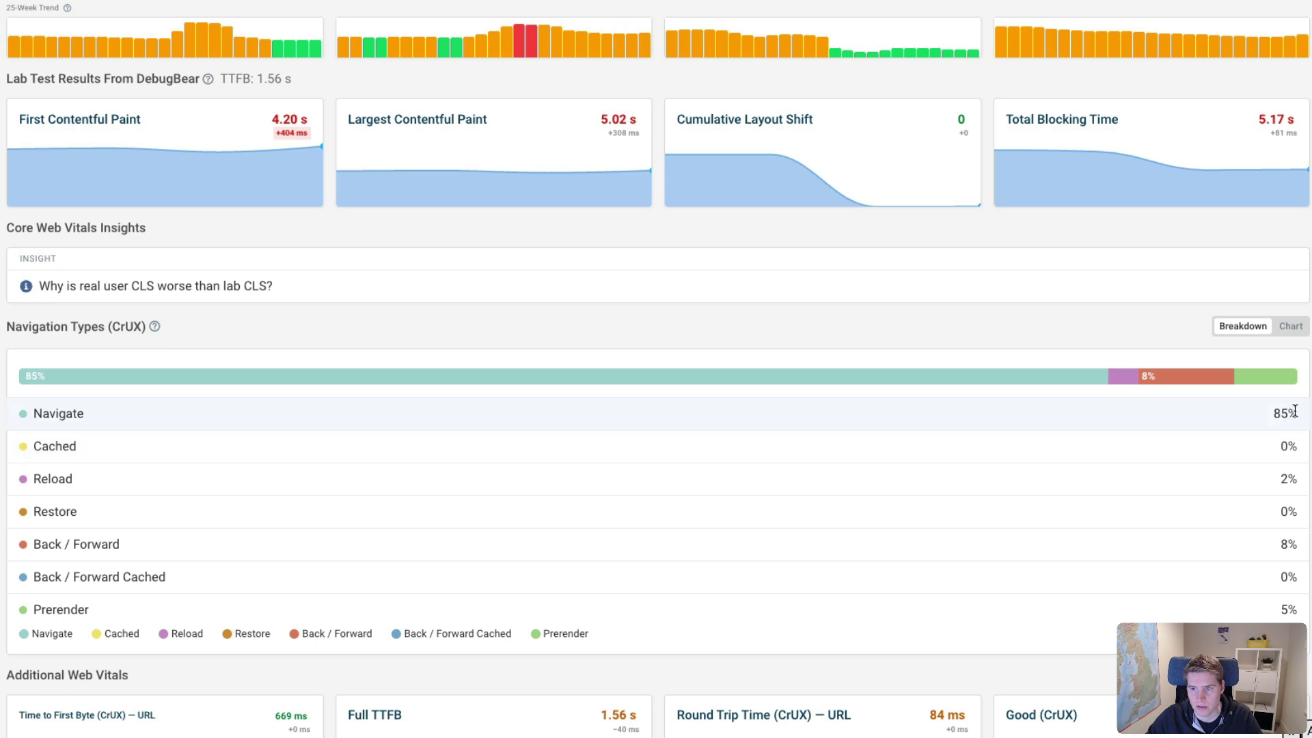
left_click_drag(1295, 411, 1272, 412)
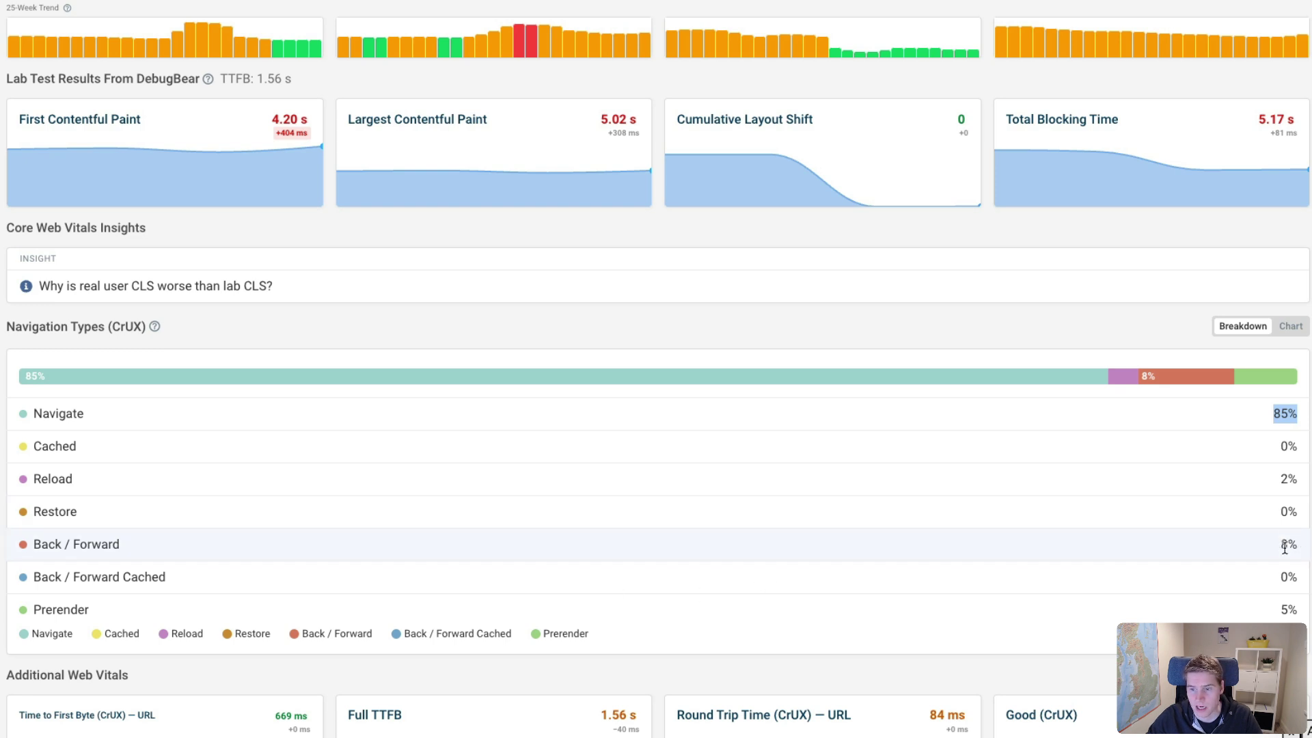
left_click_drag(1298, 545, 1280, 551)
left_click(1059, 556)
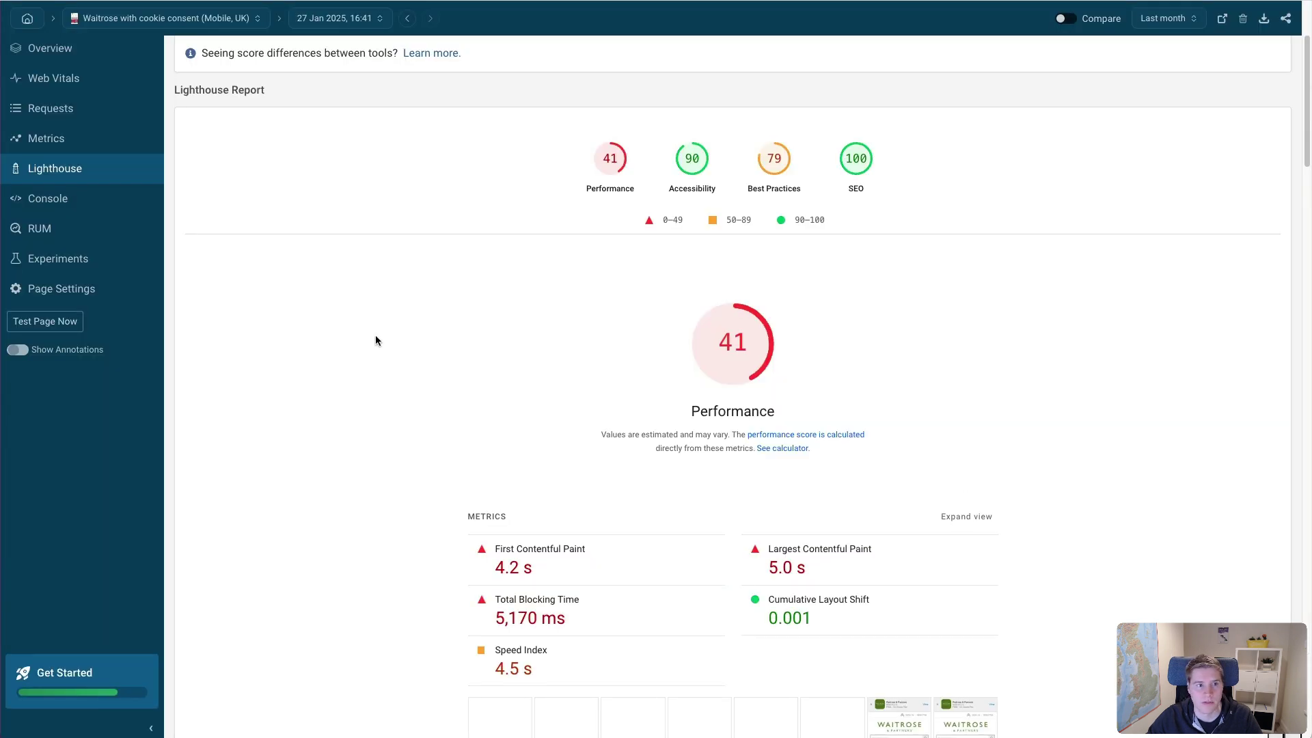
- Expand the 'Page prevented back/forward cache restoration' diagnostic to read its 3 failure reasons
scroll(444, 492, "down", 5)
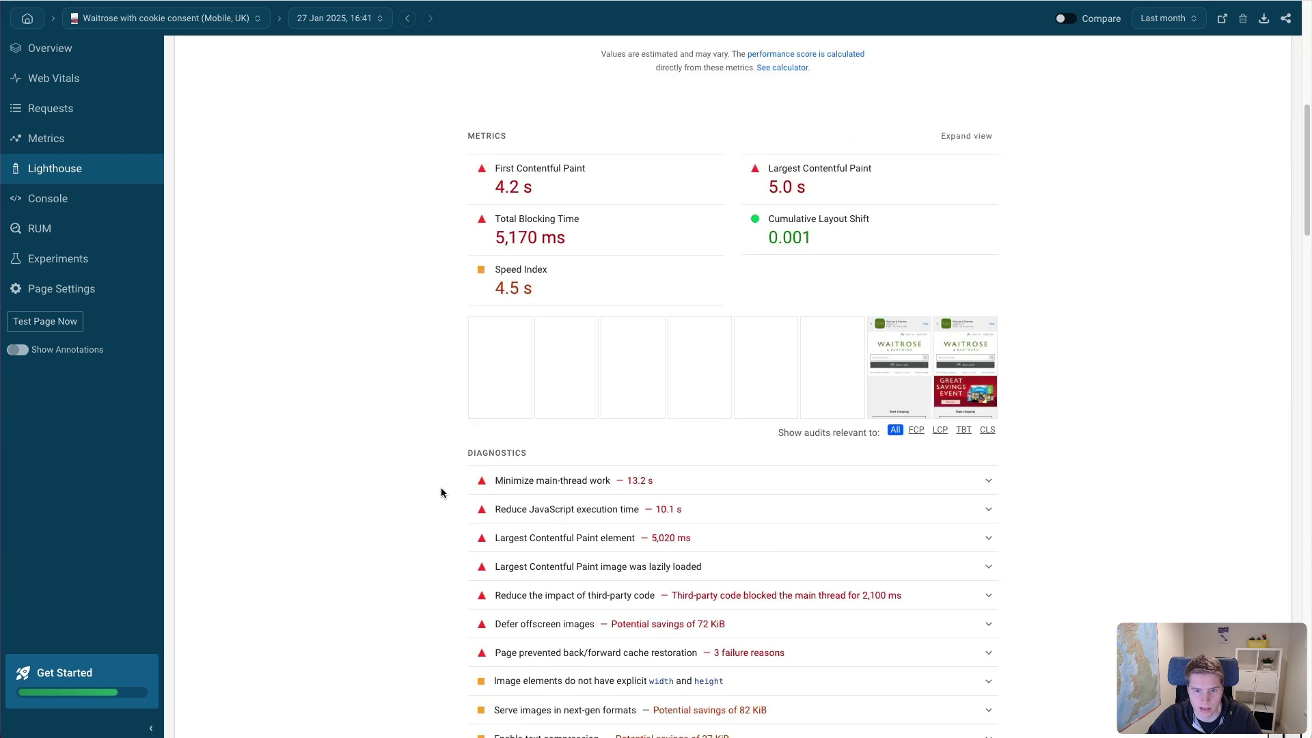
scroll(440, 488, "down", 2)
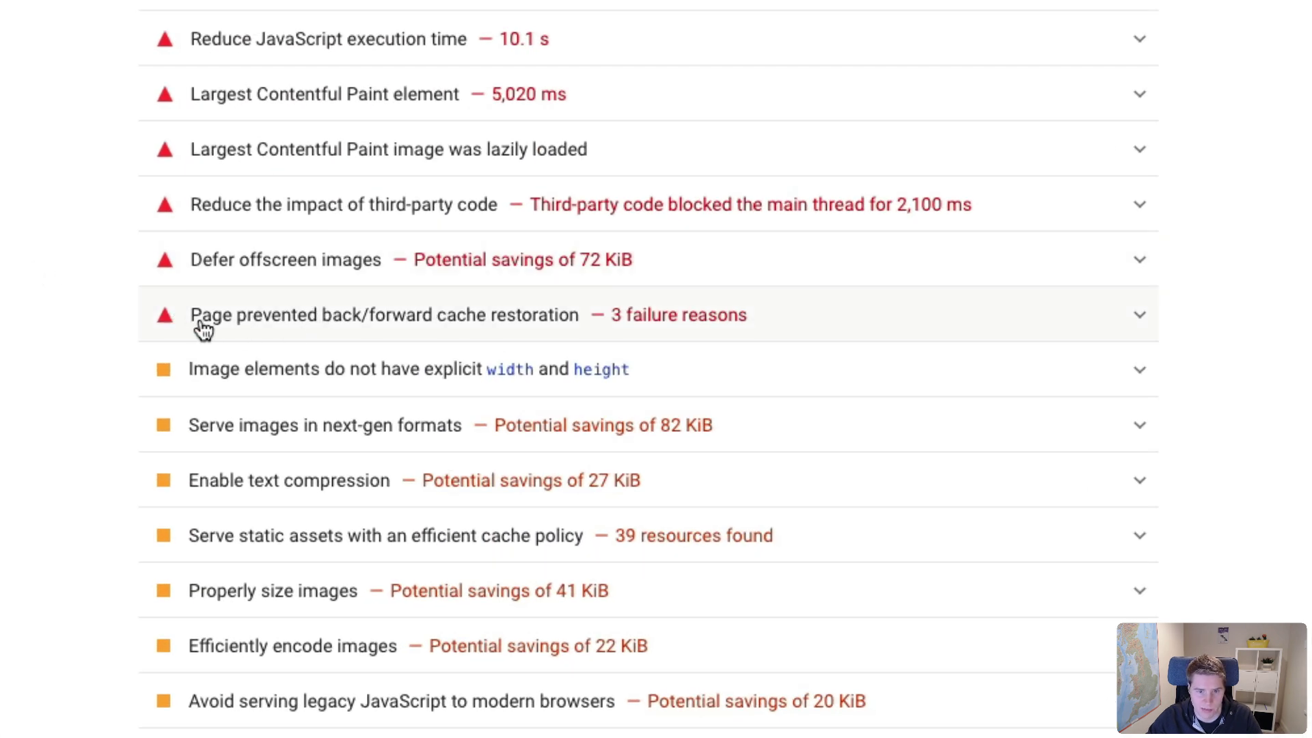
left_click(517, 330)
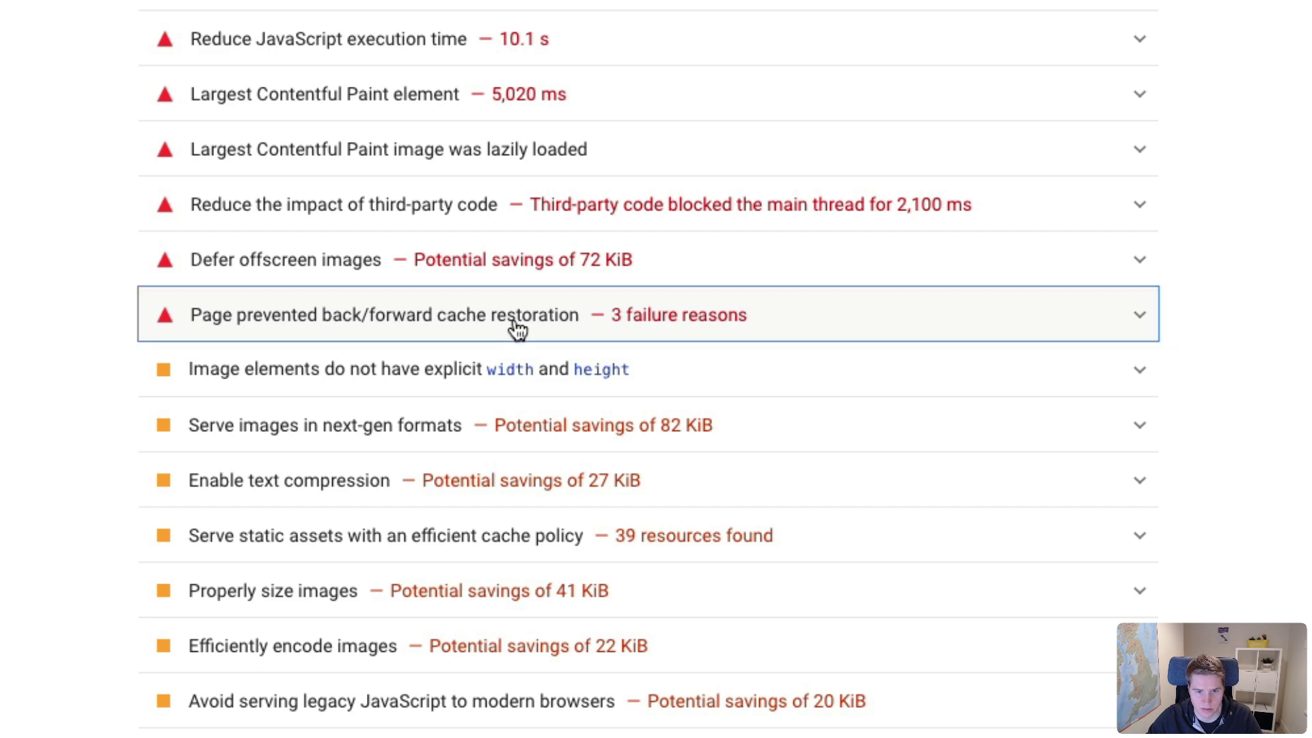
scroll(113, 321, "down", 3)
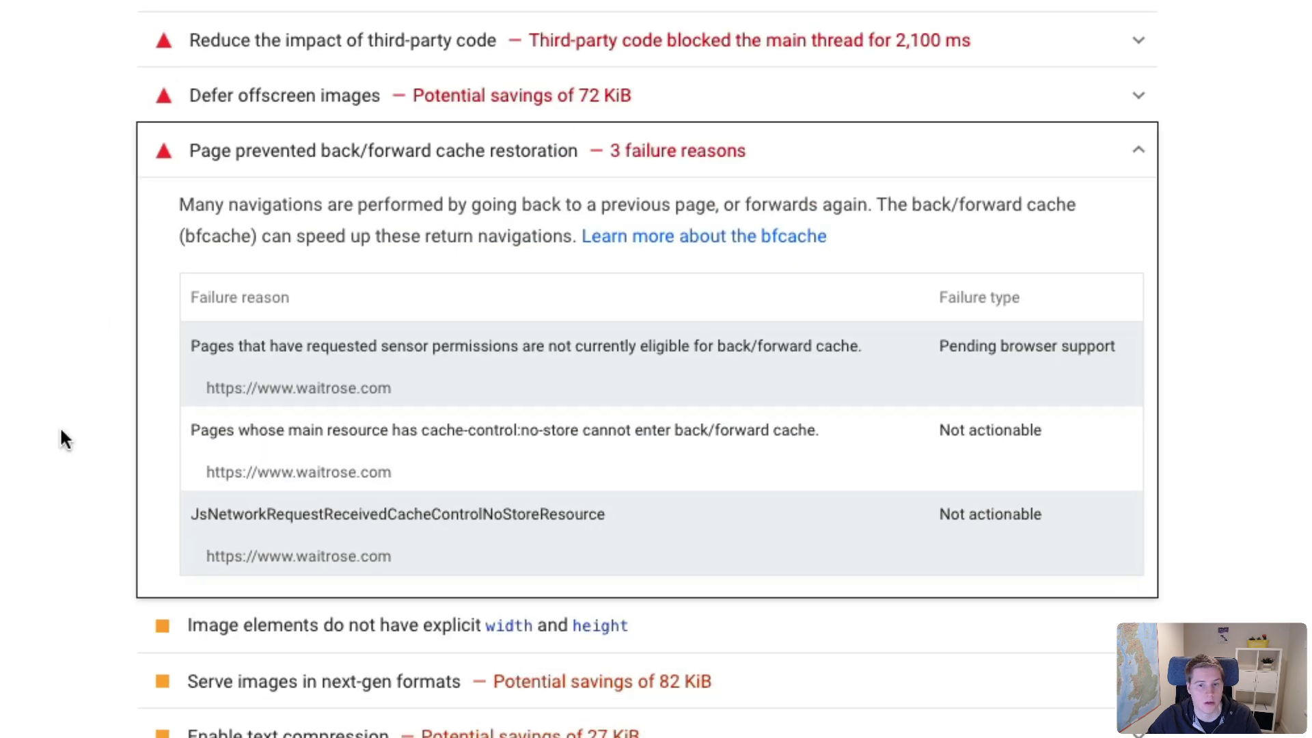